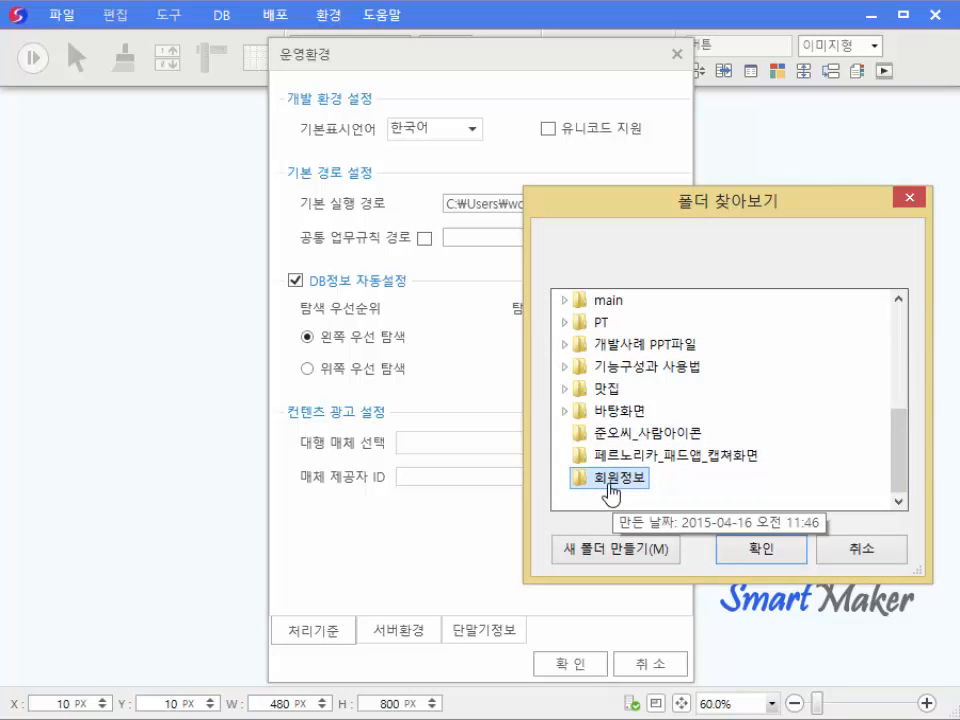
Set the default run path (기본 실행 경로) to the 회원정보 folder and apply the environment settings
click(757, 549)
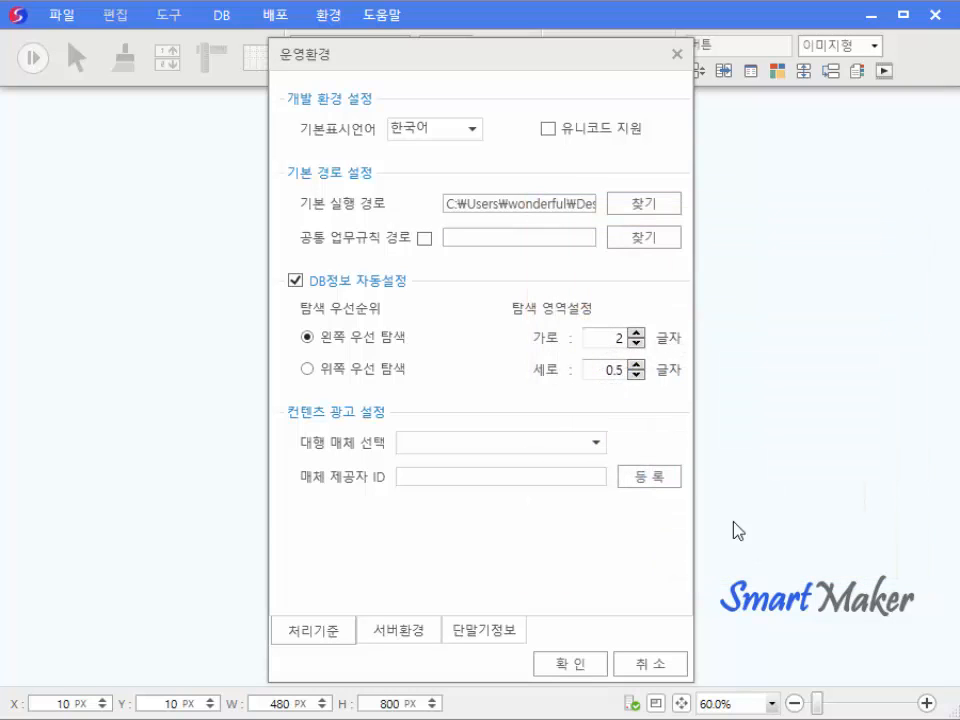
click(577, 665)
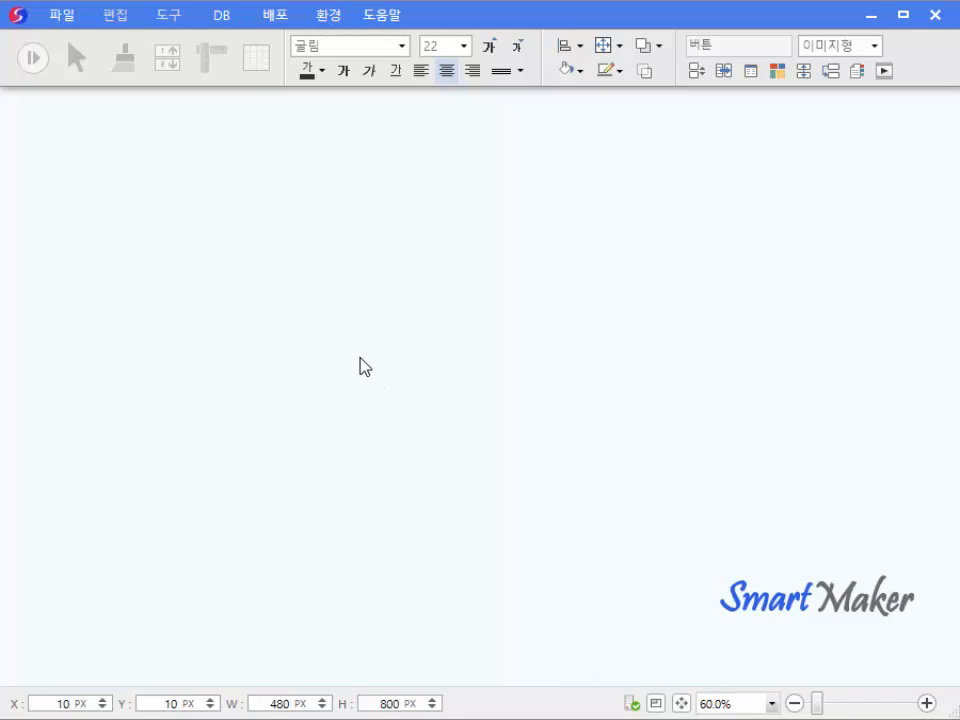
Create a new app program from the blank form template (빈 폼)
click(64, 16)
click(88, 43)
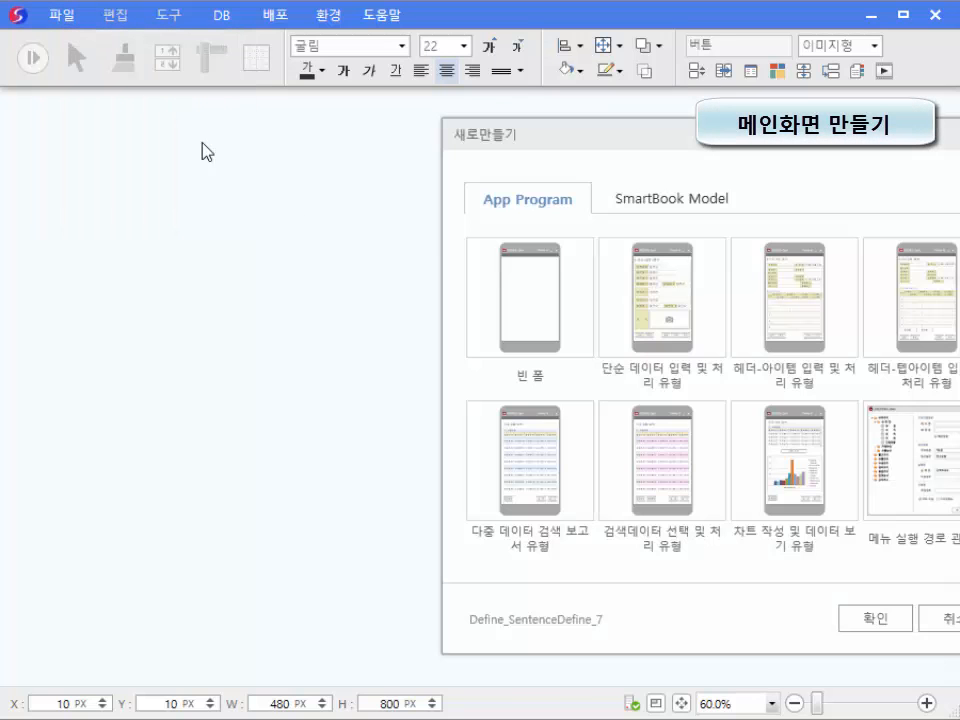
click(529, 283)
click(857, 619)
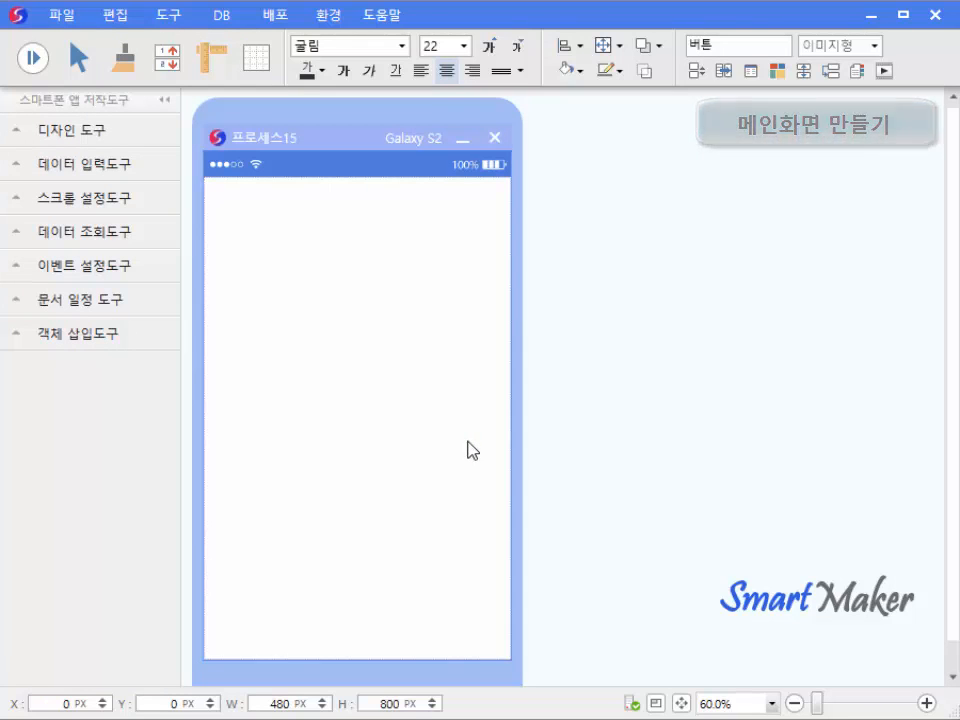
Enable the form's background picture, use the desktop's 4강_main image of the member information screen, and change its picture display mode
right_click(436, 313)
click(456, 331)
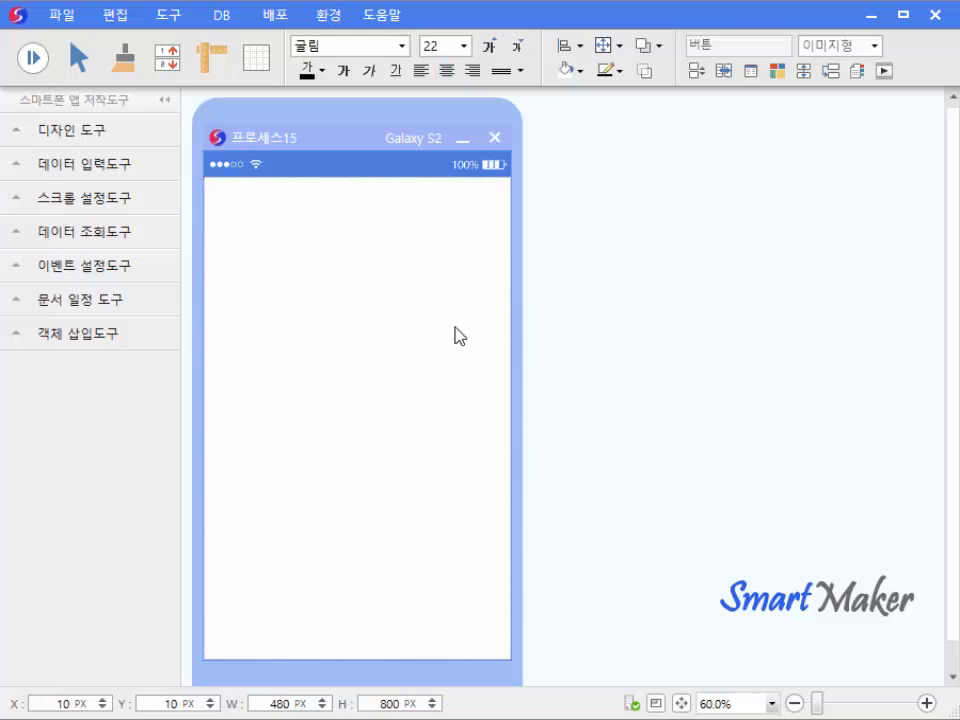
click(532, 370)
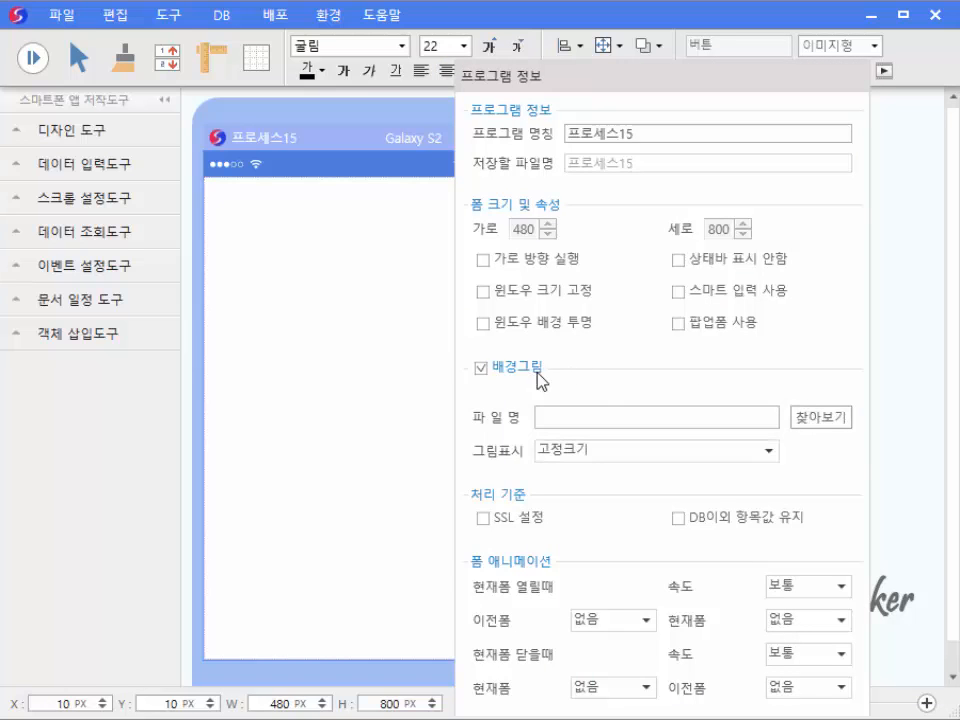
click(831, 424)
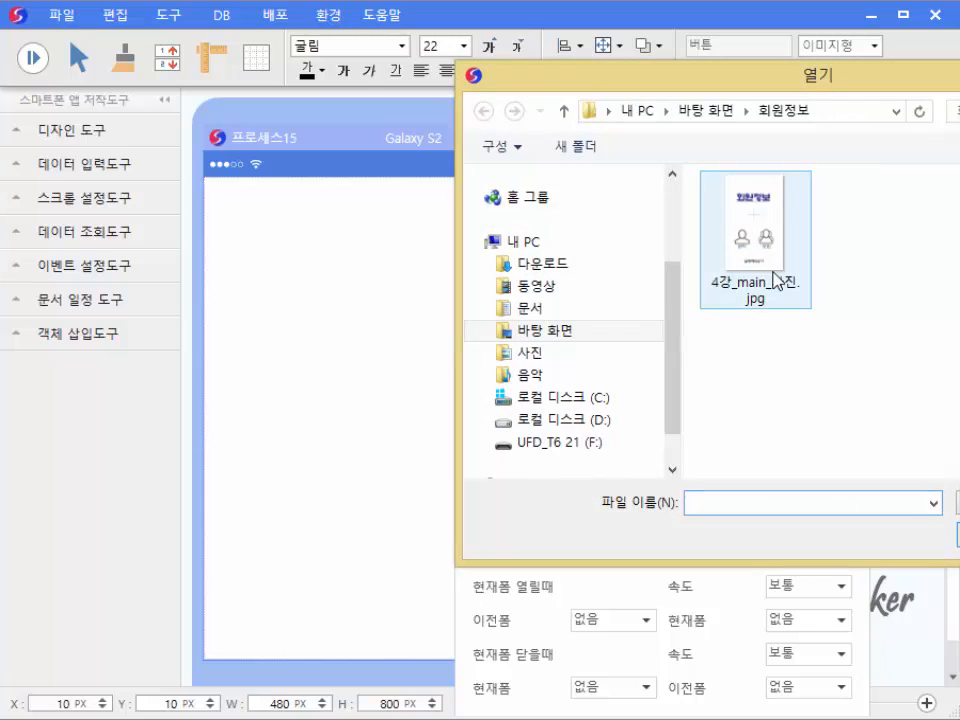
click(659, 332)
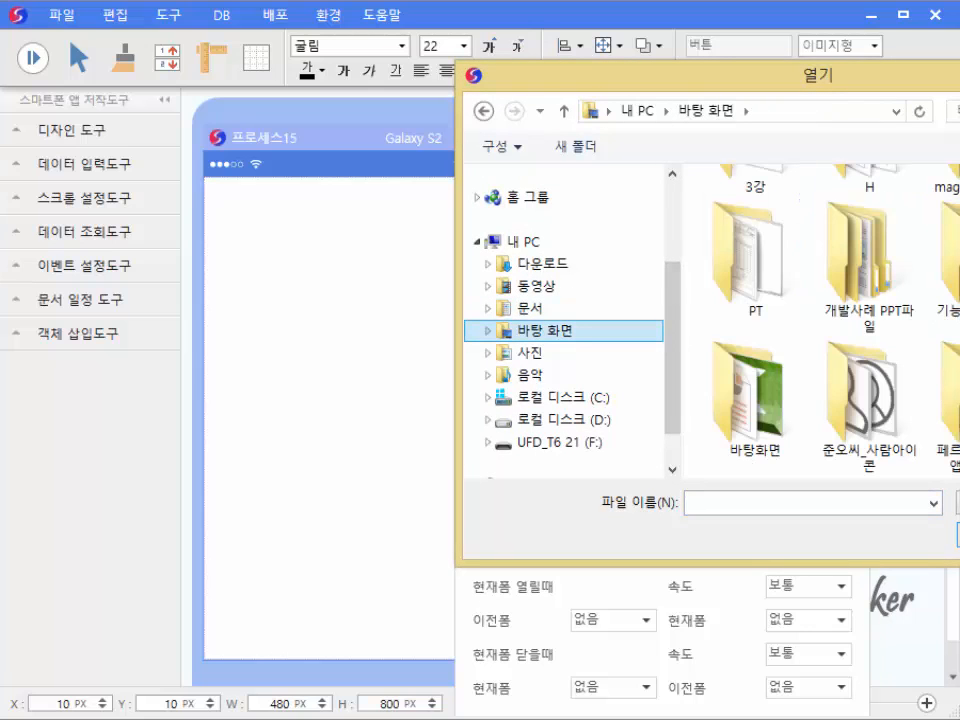
scroll(815, 320, down, 3)
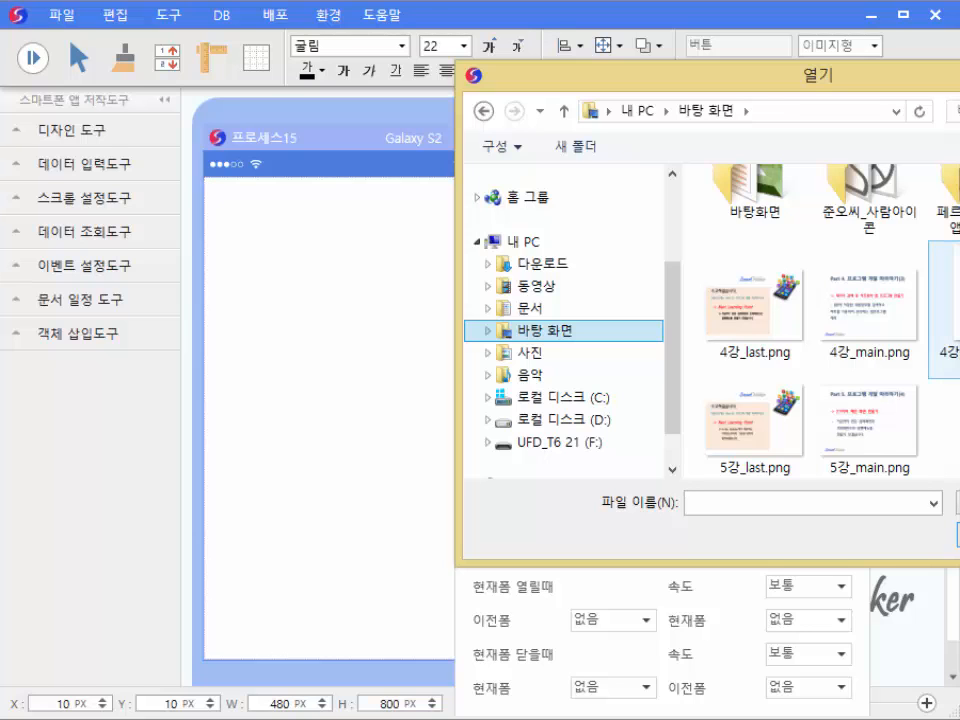
click(944, 310)
click(957, 503)
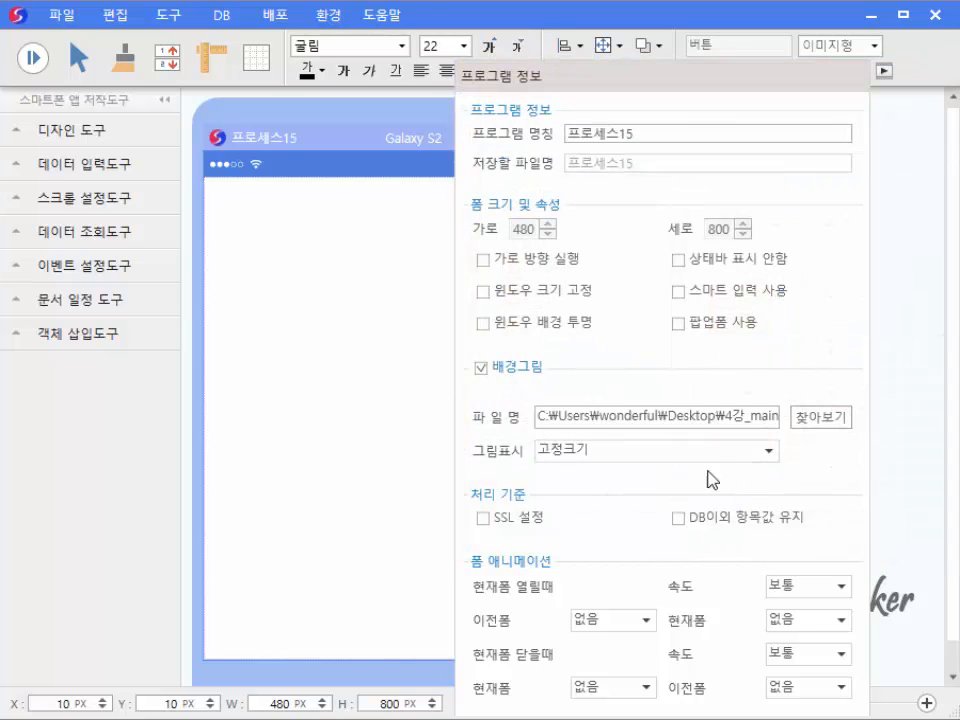
click(766, 451)
click(745, 501)
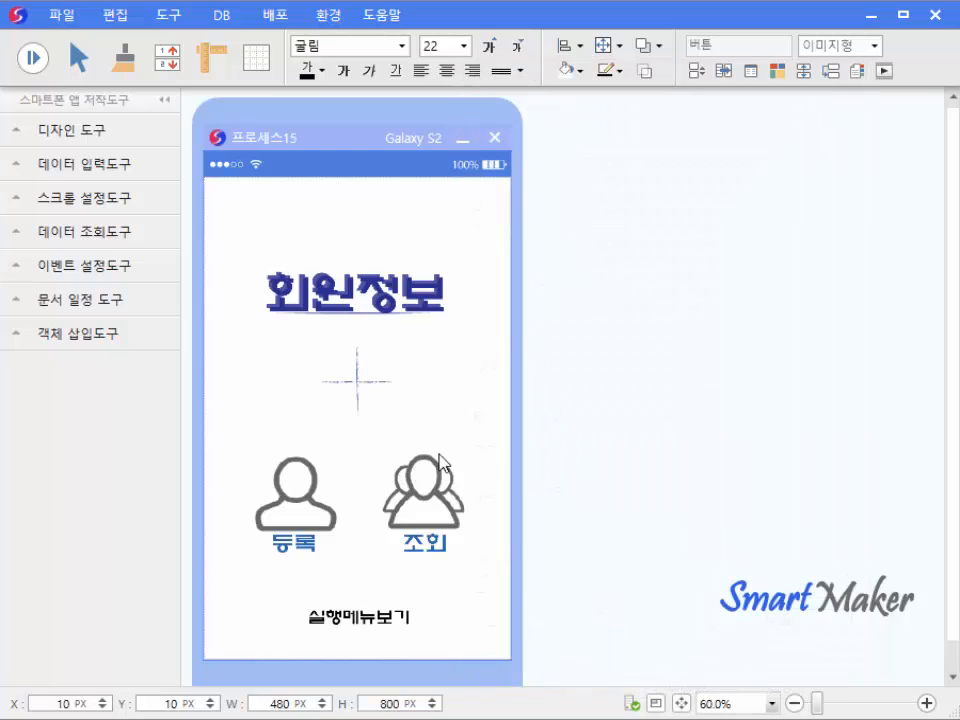
Draw a 기능버튼 of about 165 × 170 px over the 등록 icon and set its function to 상세폼보기
click(137, 282)
drag(129, 297, 349, 560)
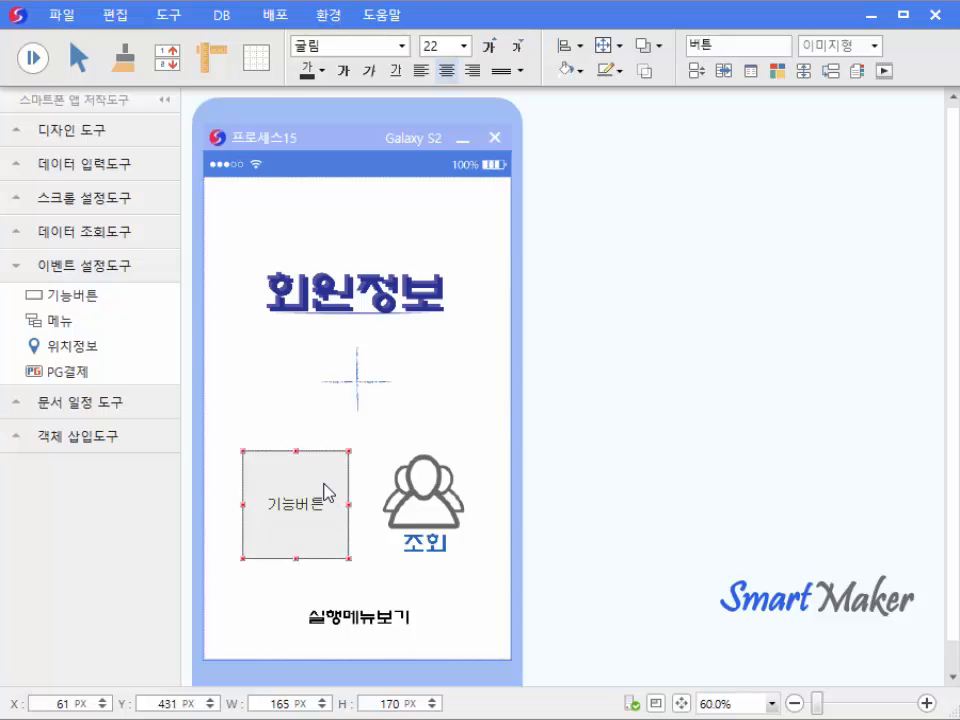
double_click(324, 492)
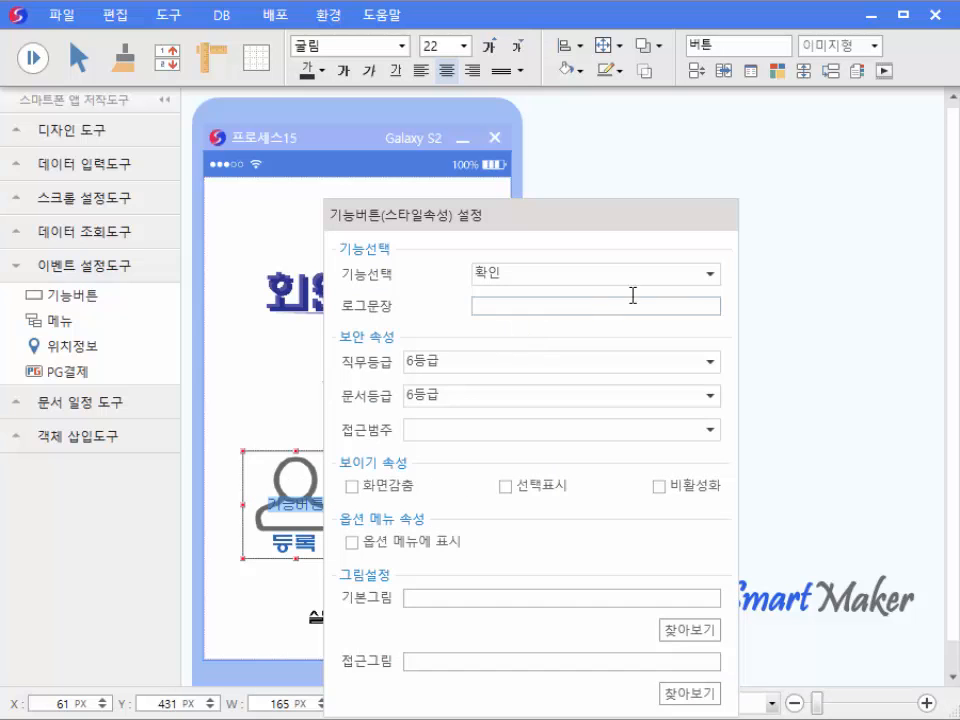
click(709, 273)
click(626, 493)
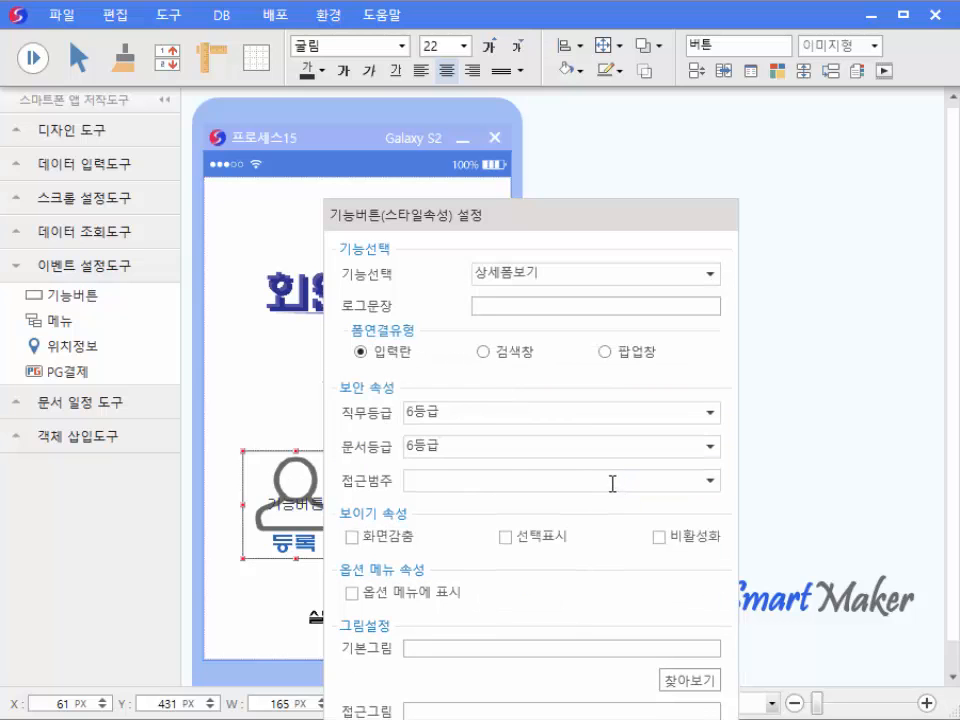
click(310, 477)
Link the 등록 button to the 회원정보관리.QPM form
right_click(312, 477)
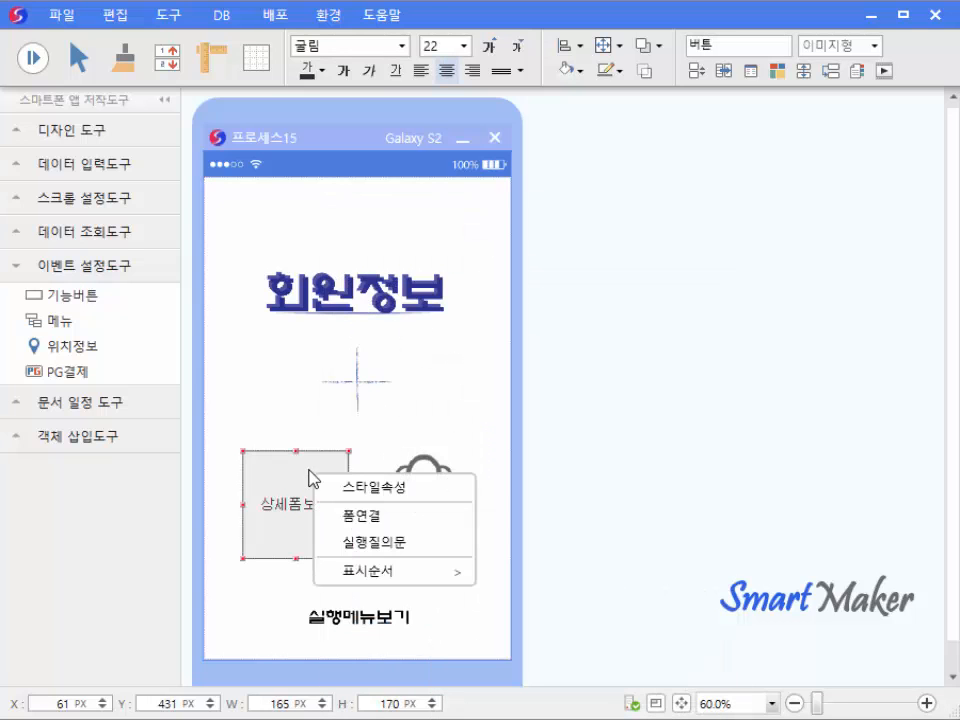
click(348, 513)
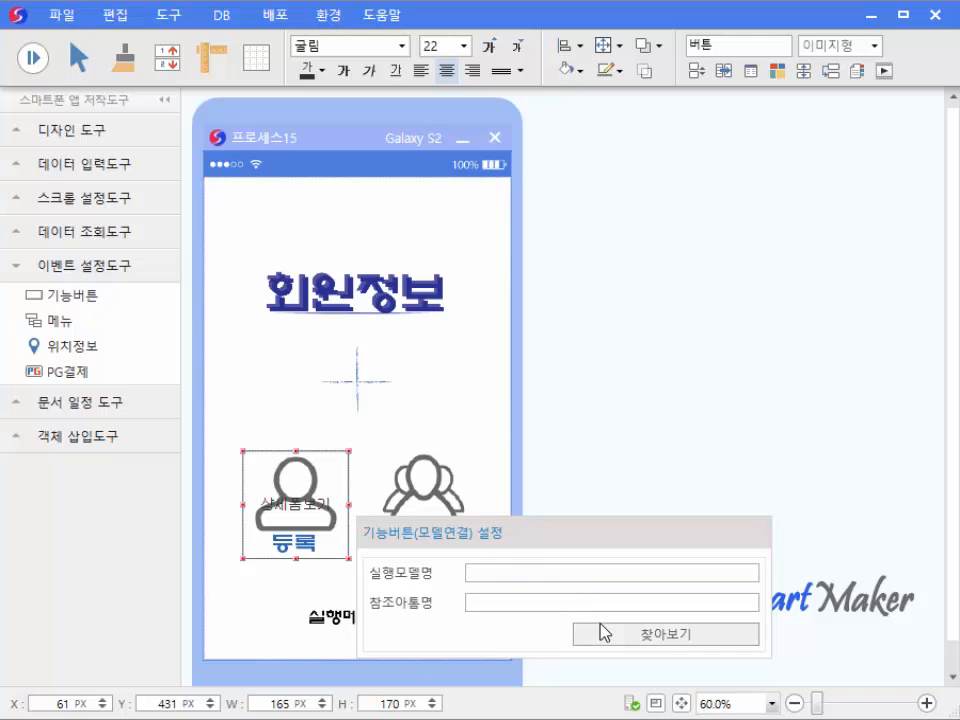
click(600, 624)
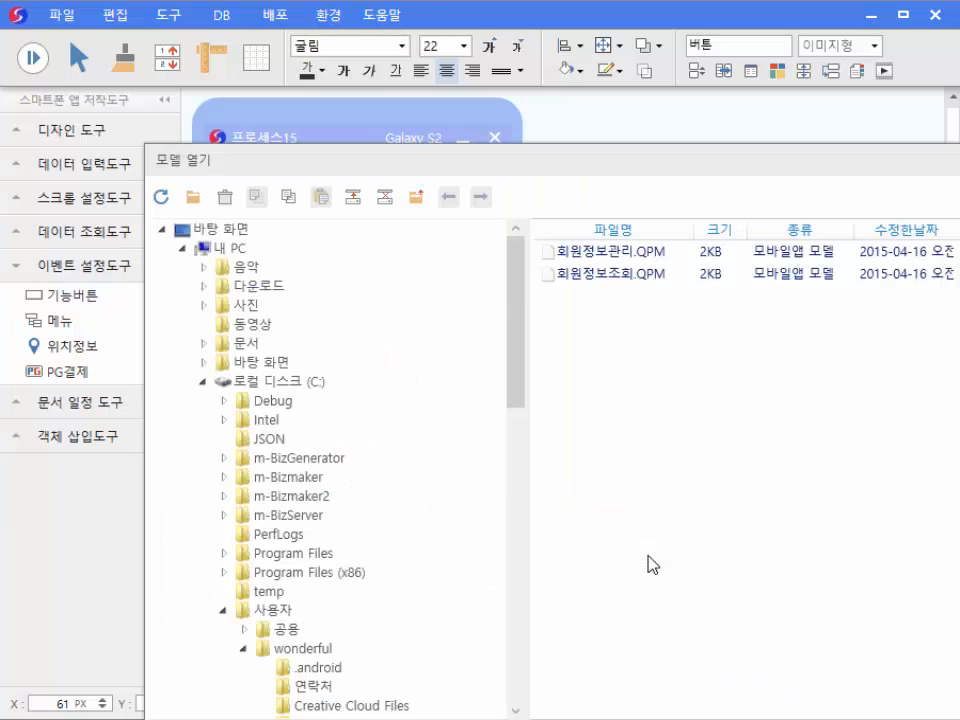
double_click(621, 251)
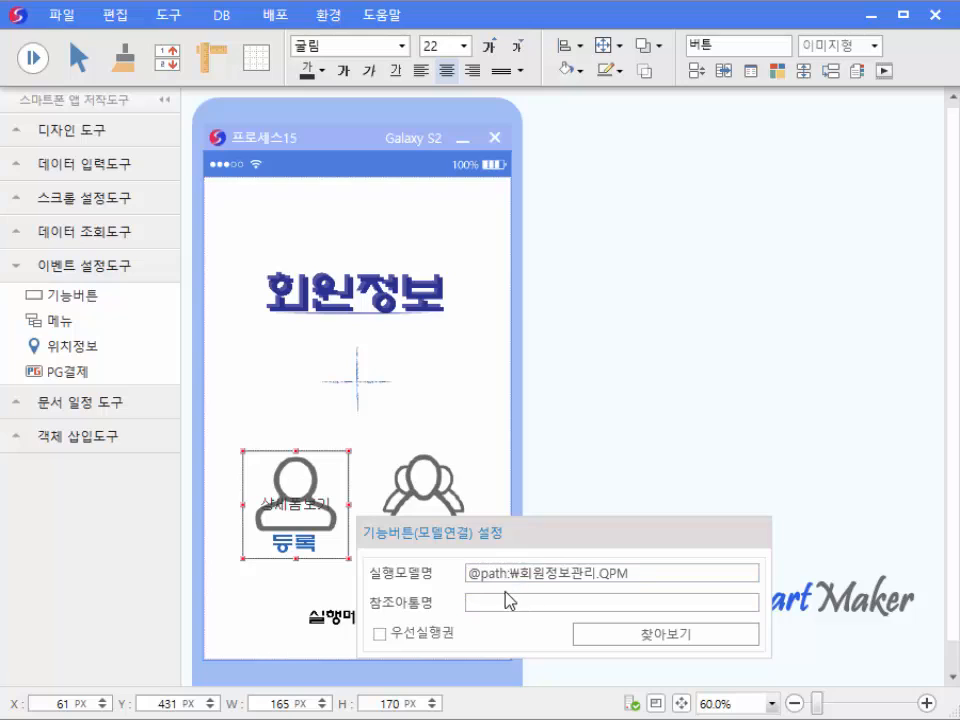
click(318, 586)
Clear the 등록 button's caption and make its outline and fill transparent
click(316, 539)
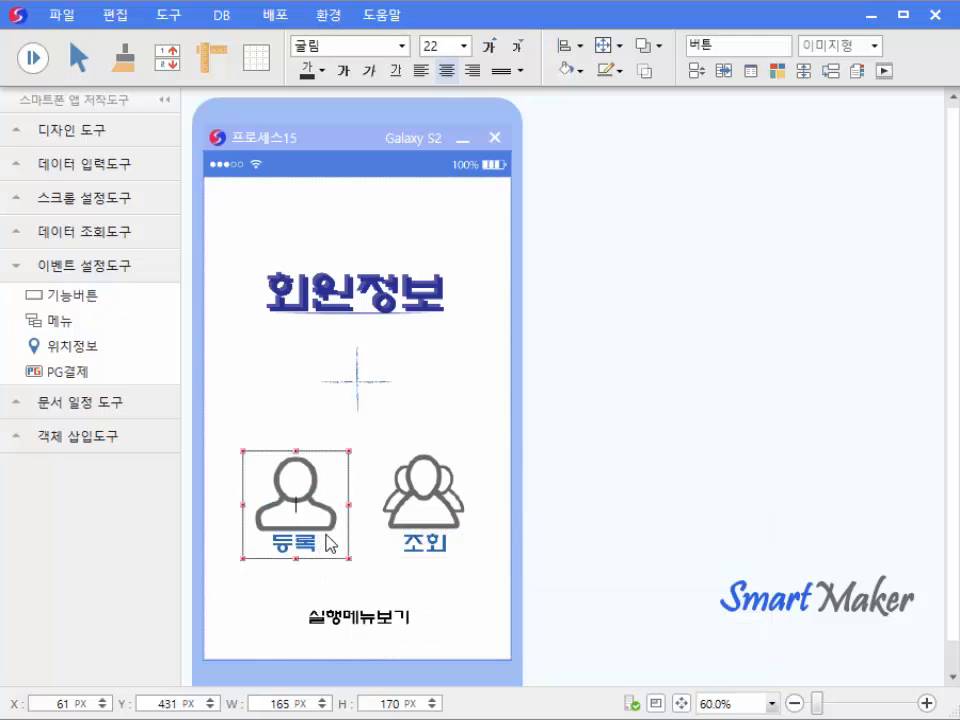
click(339, 420)
click(339, 474)
click(615, 75)
click(628, 418)
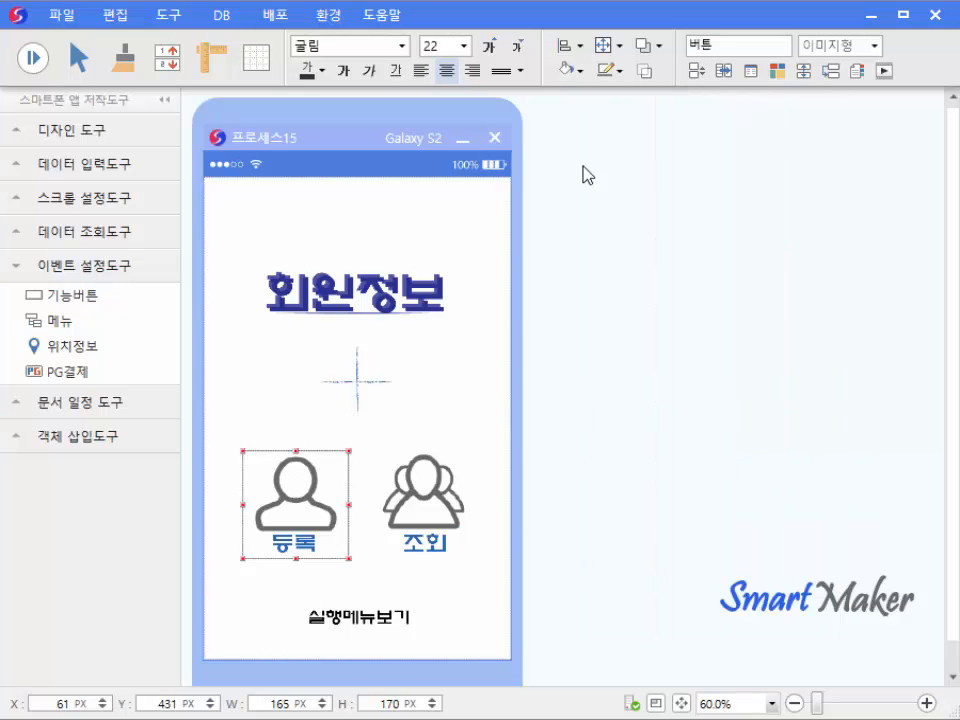
click(581, 72)
click(590, 421)
click(343, 581)
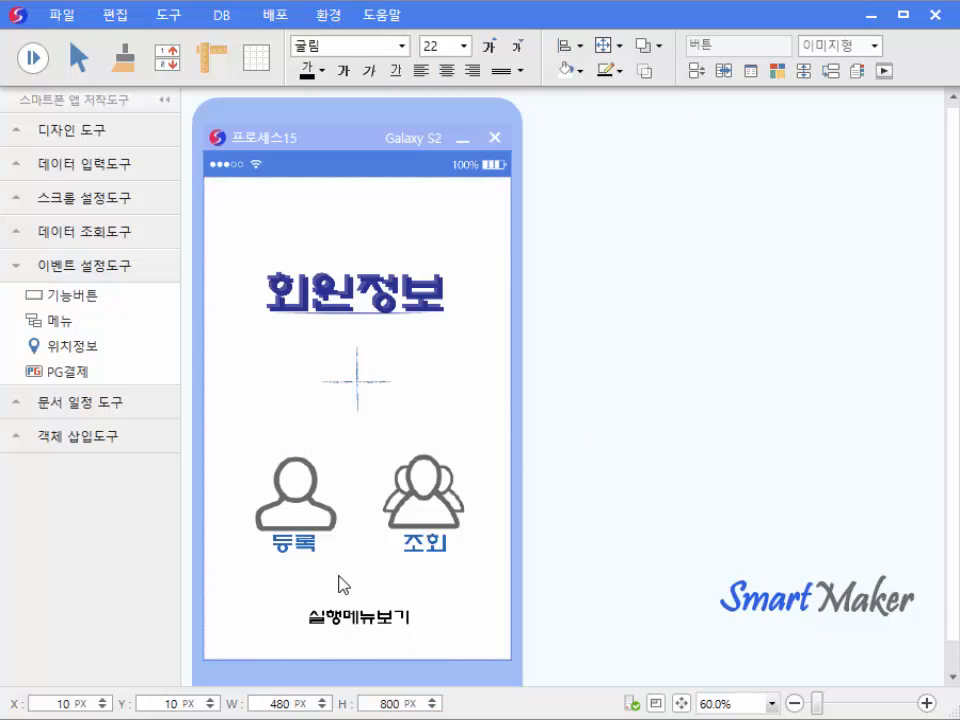
Duplicate the transparent 등록 button and place the copy over the 조회 icon
click(332, 553)
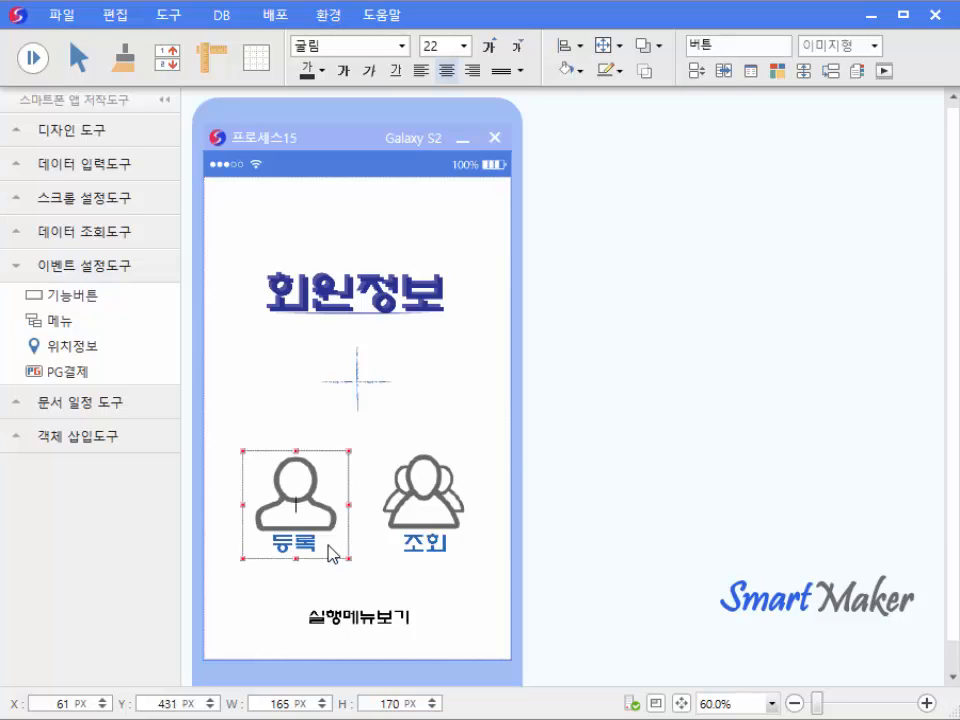
key(ctrl+v)
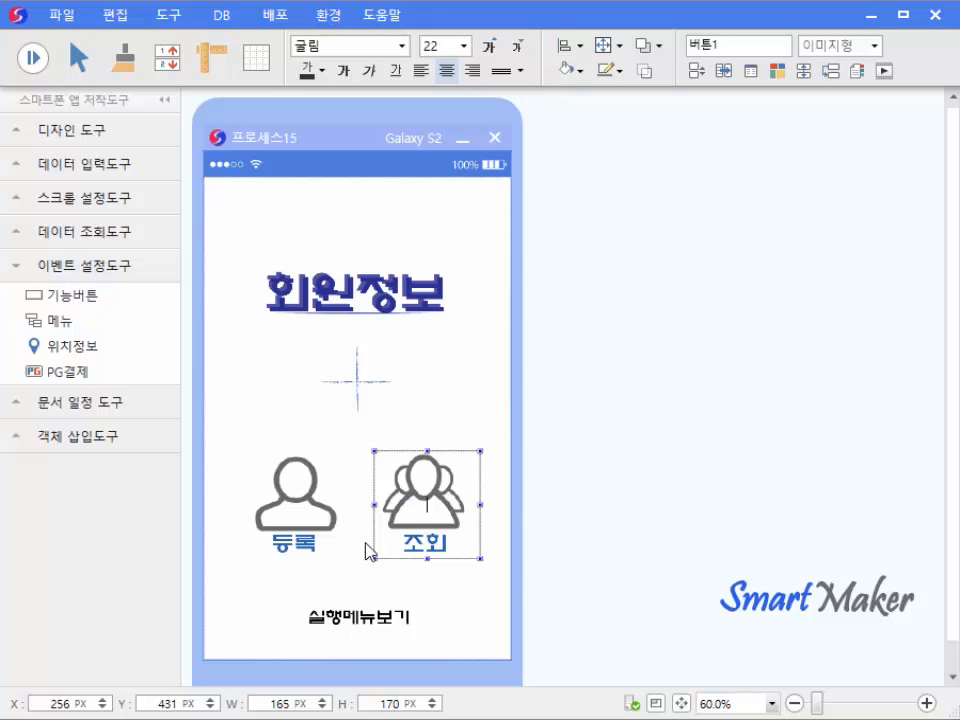
click(368, 551)
Set the 조회 button's function to 상세폼보기, clear its caption and align it over the icon
right_click(474, 490)
click(474, 490)
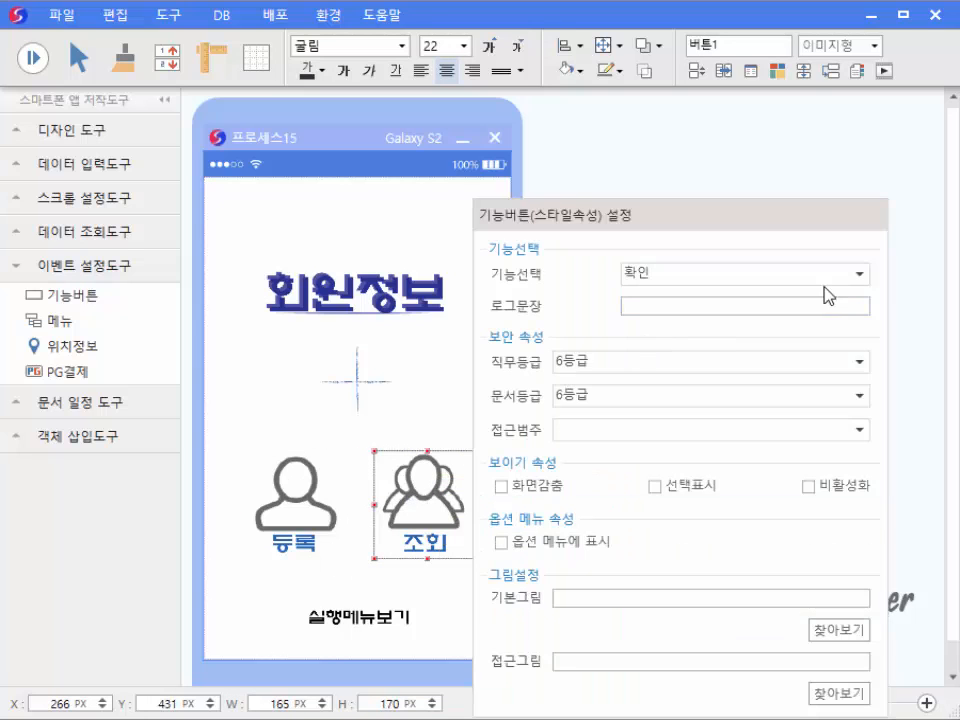
click(857, 276)
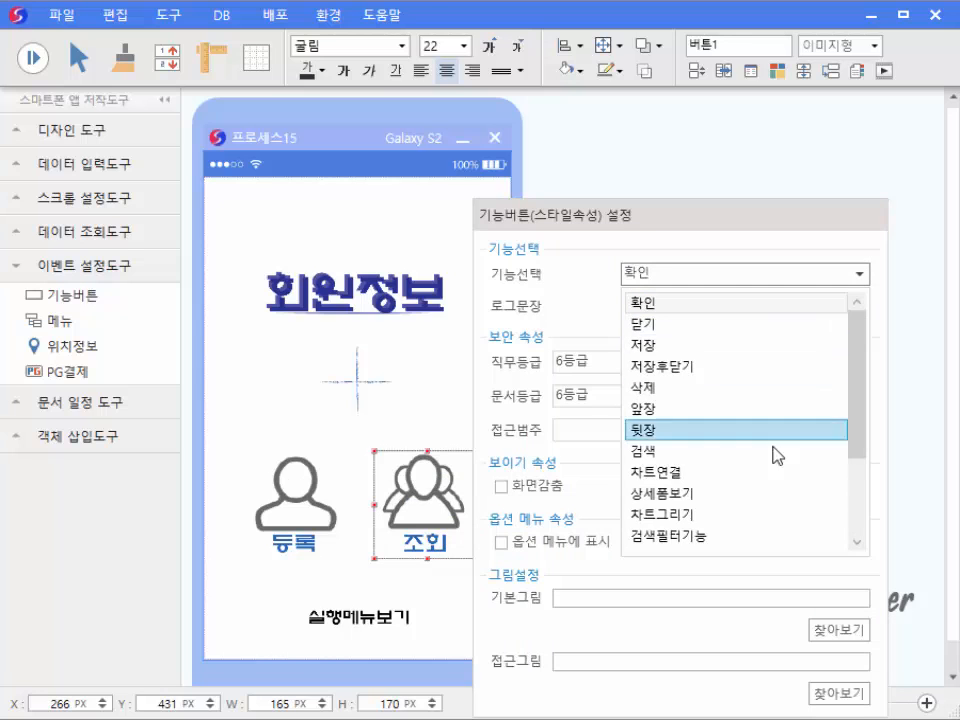
click(748, 492)
click(448, 598)
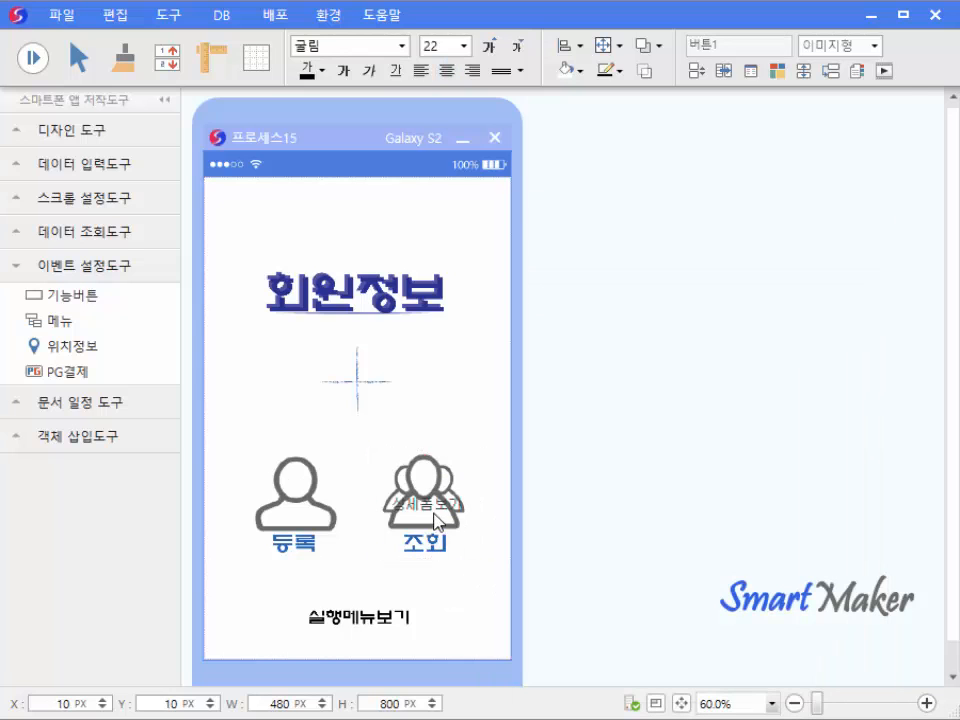
drag(439, 519, 431, 519)
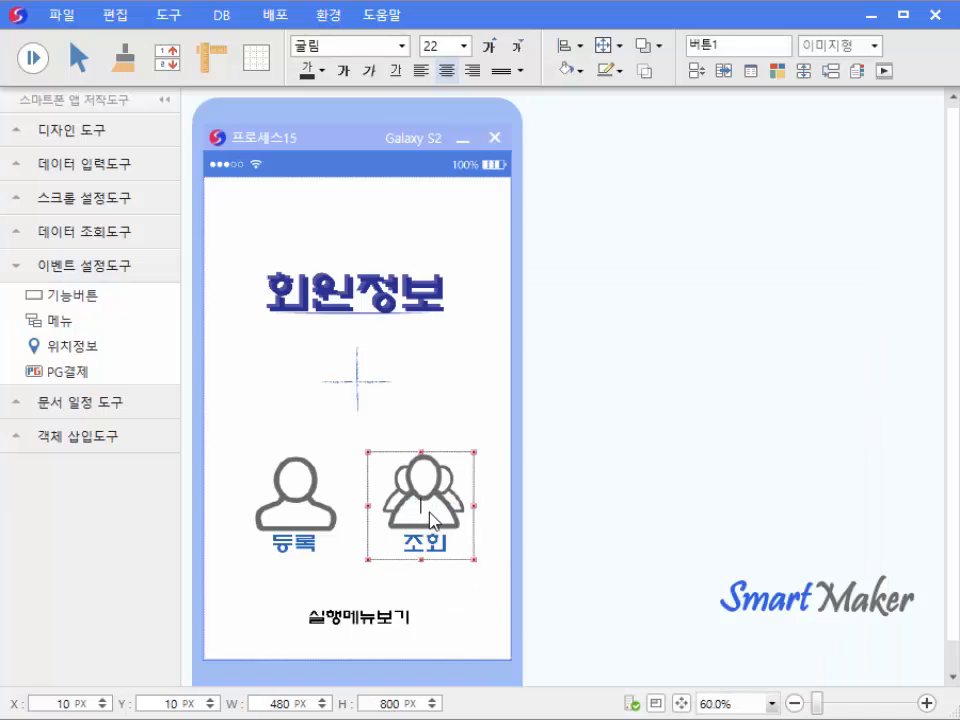
Link the 조회 button to the 회원정보조회.QPM form
right_click(431, 516)
click(480, 566)
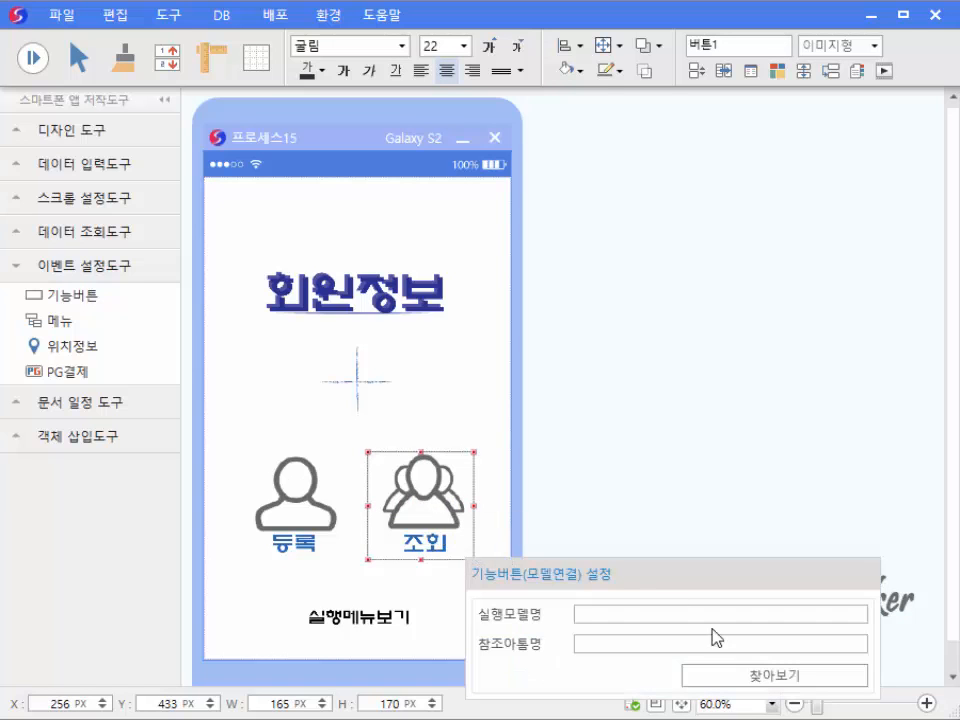
click(699, 676)
double_click(520, 163)
click(431, 583)
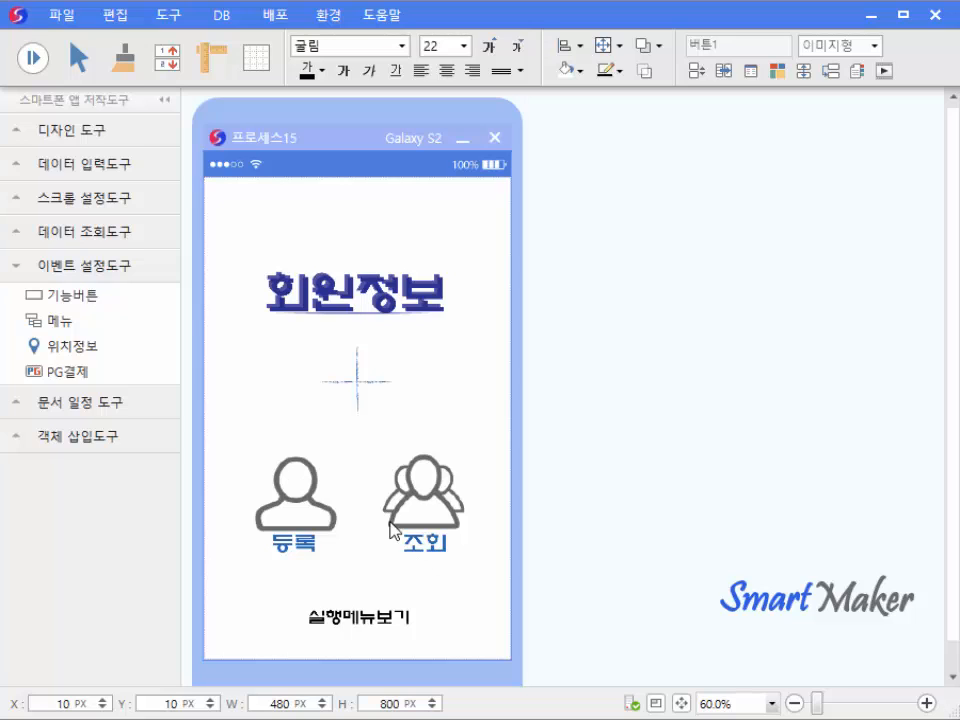
Run the main screen, test the 등록 button and move the opened 회원정보관리 form beside the main screen
click(36, 58)
click(300, 515)
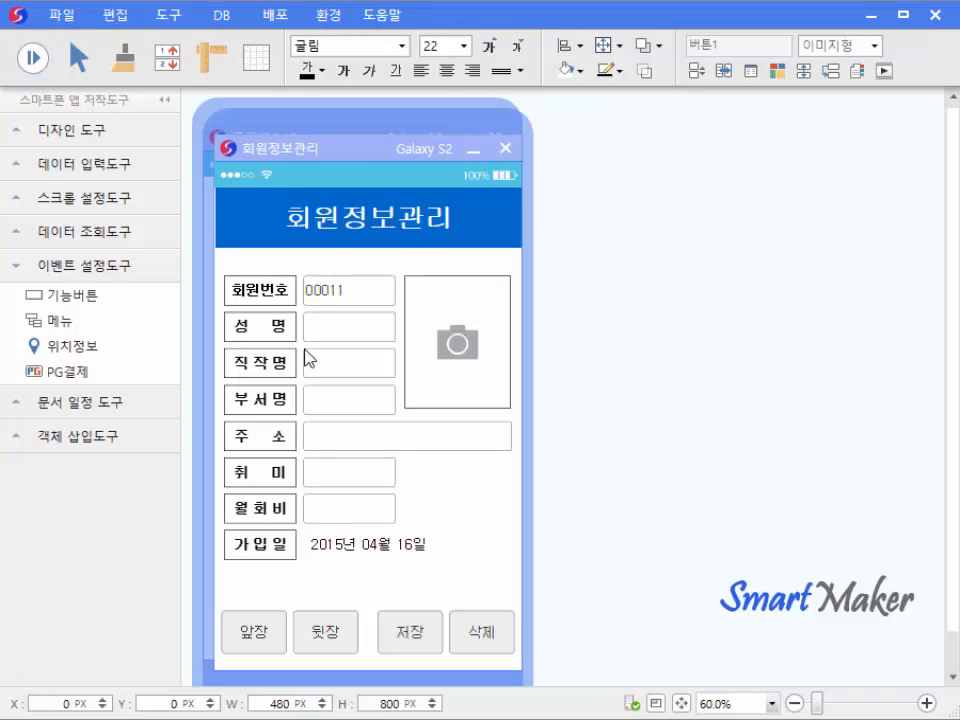
drag(336, 152, 674, 141)
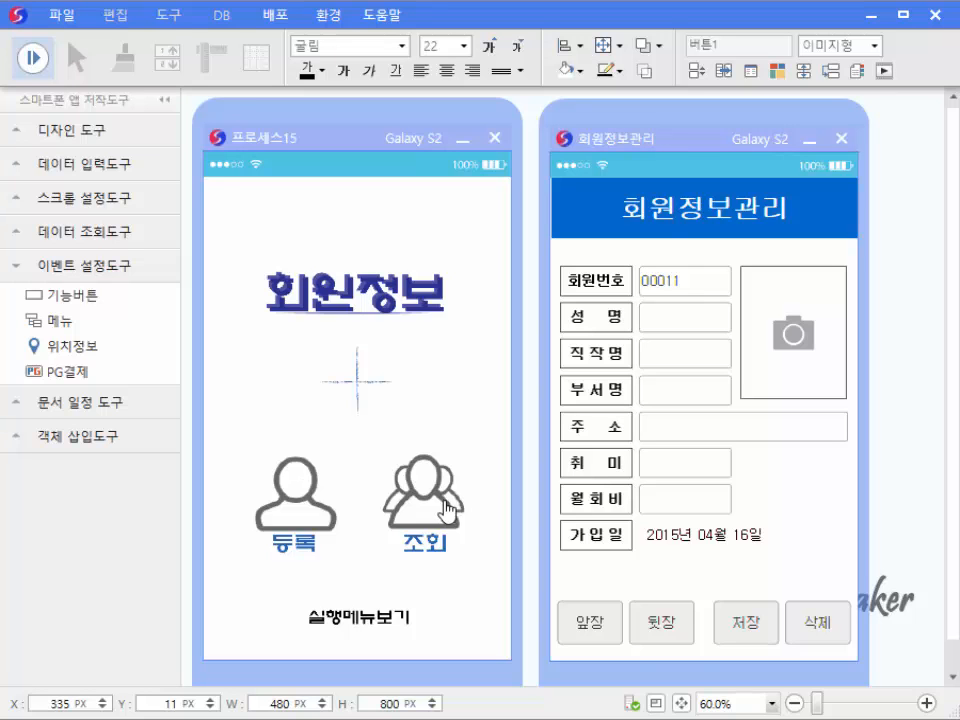
Test the 조회 button in the running app, moving the opened form aside, and close both opened forms
click(443, 508)
drag(396, 159, 783, 145)
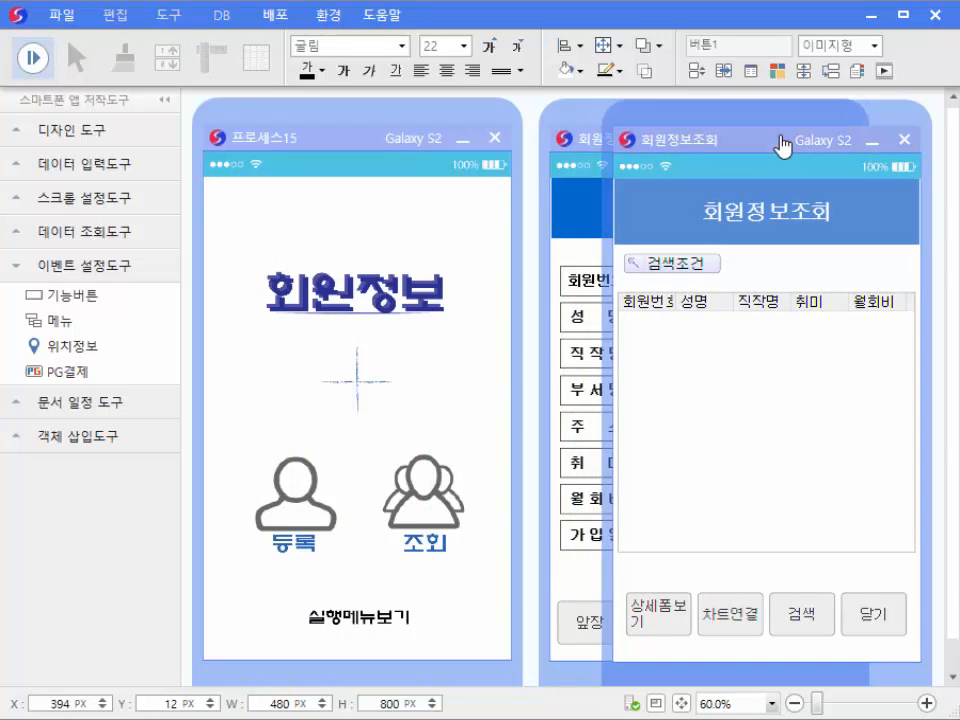
click(904, 140)
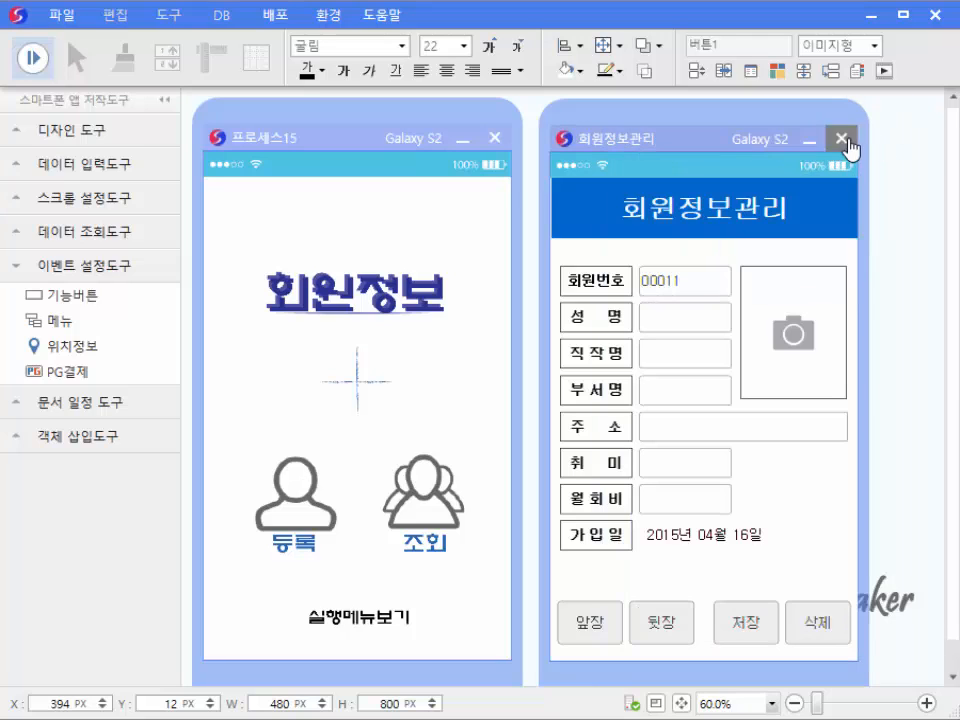
click(842, 139)
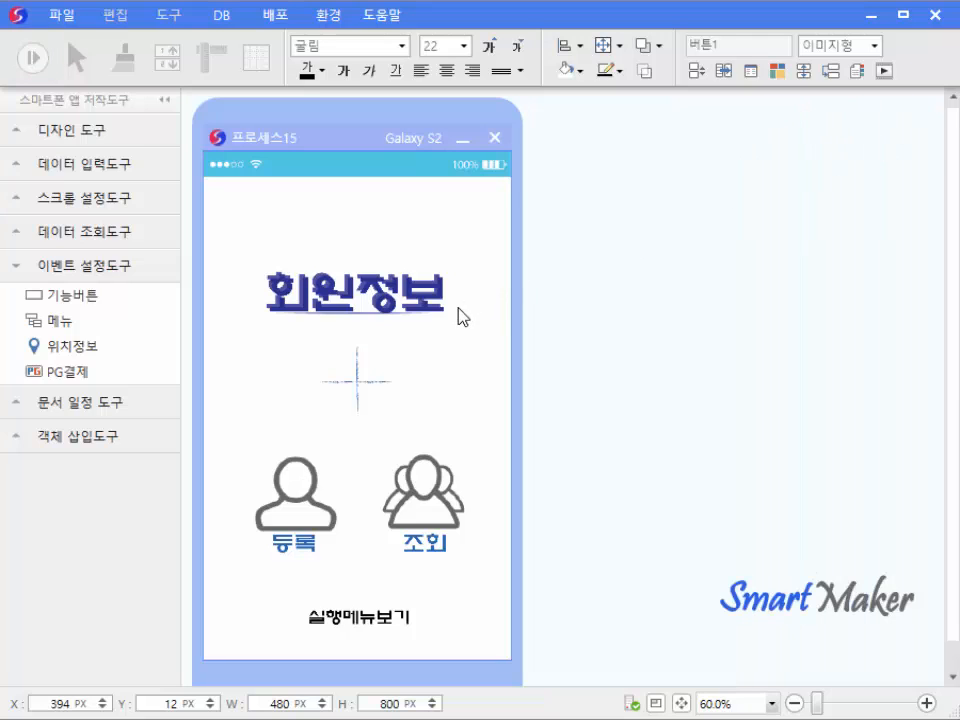
Save the main screen as 회원정보 in the 회원정보 folder and close it
click(62, 15)
click(118, 130)
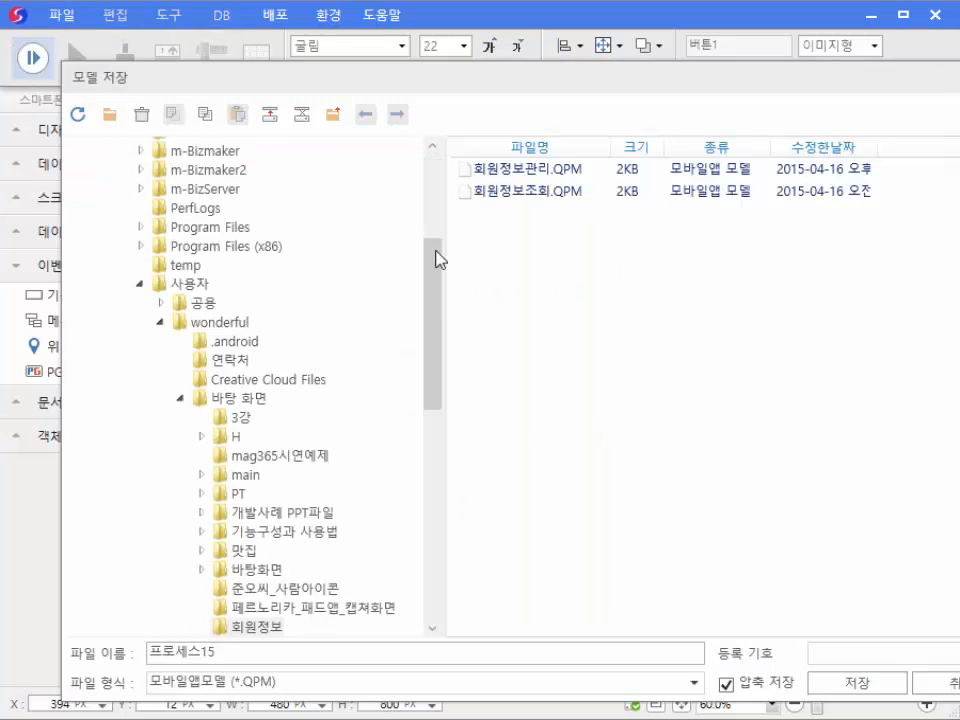
key(BackSpace)
key(BackSpace)
key(BackSpace)
key(BackSpace)
key(BackSpace)
key(BackSpace)
text(회원정보)
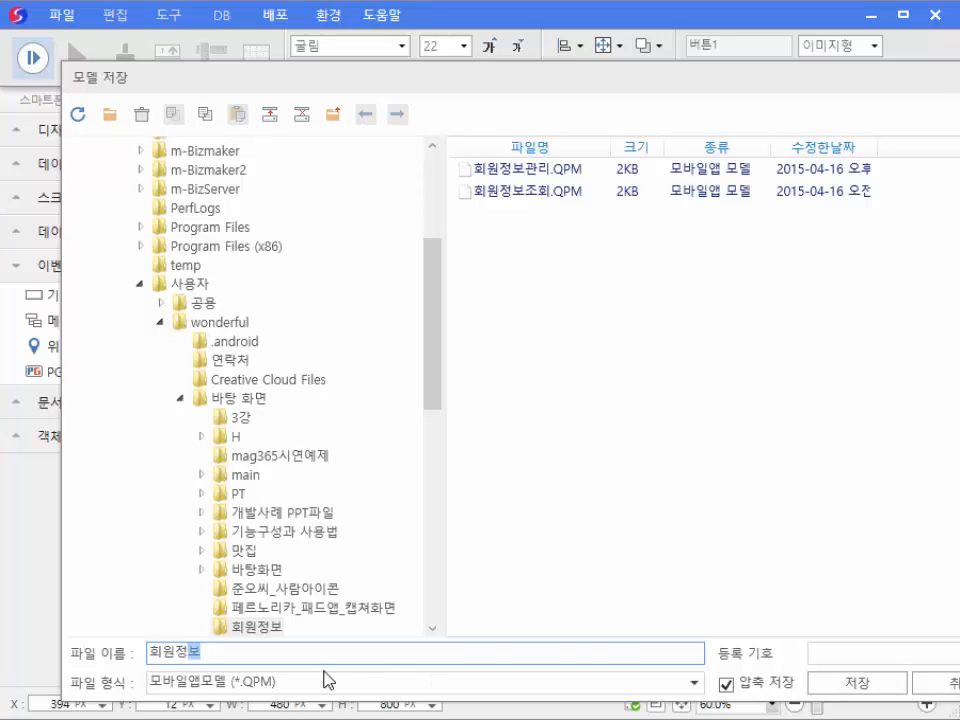
key(Return)
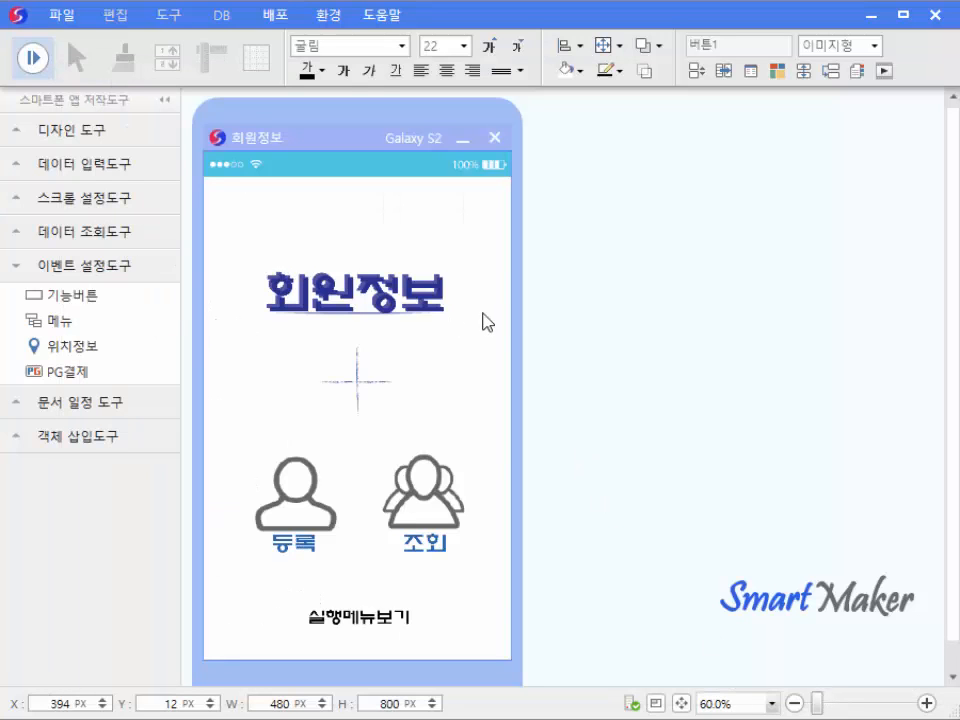
click(130, 263)
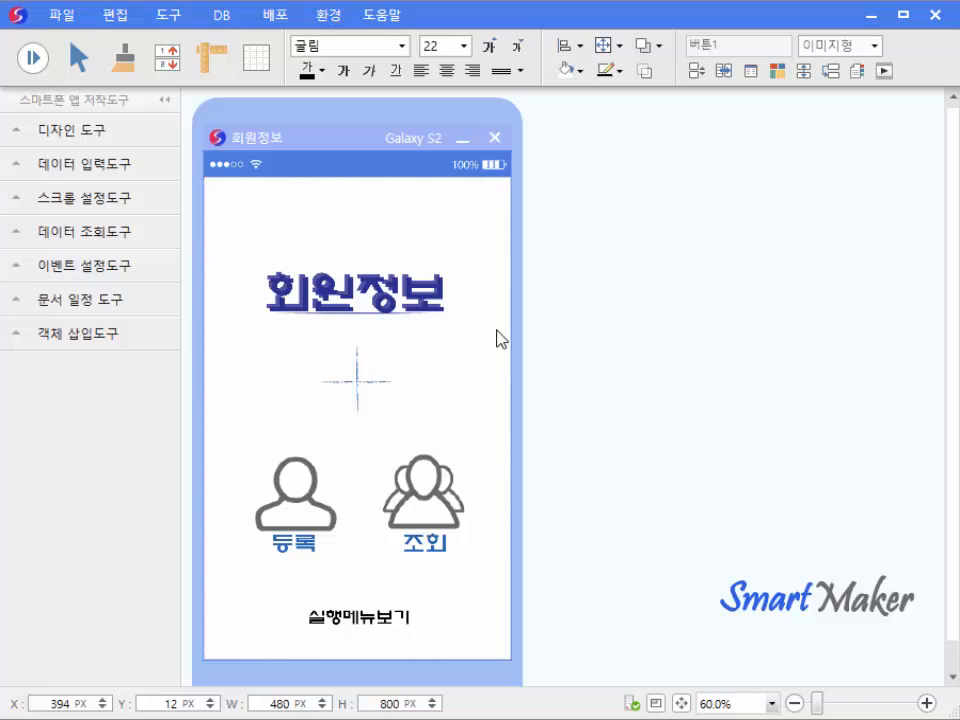
click(495, 143)
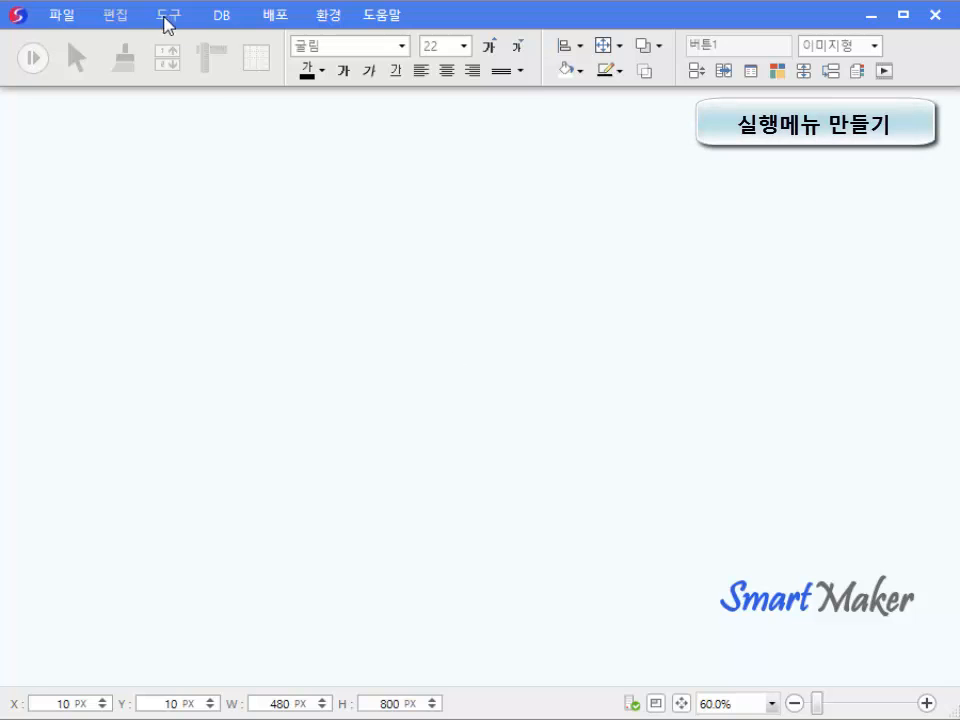
Create a new 실행메뉴 and move its window fully into view
click(66, 15)
click(101, 49)
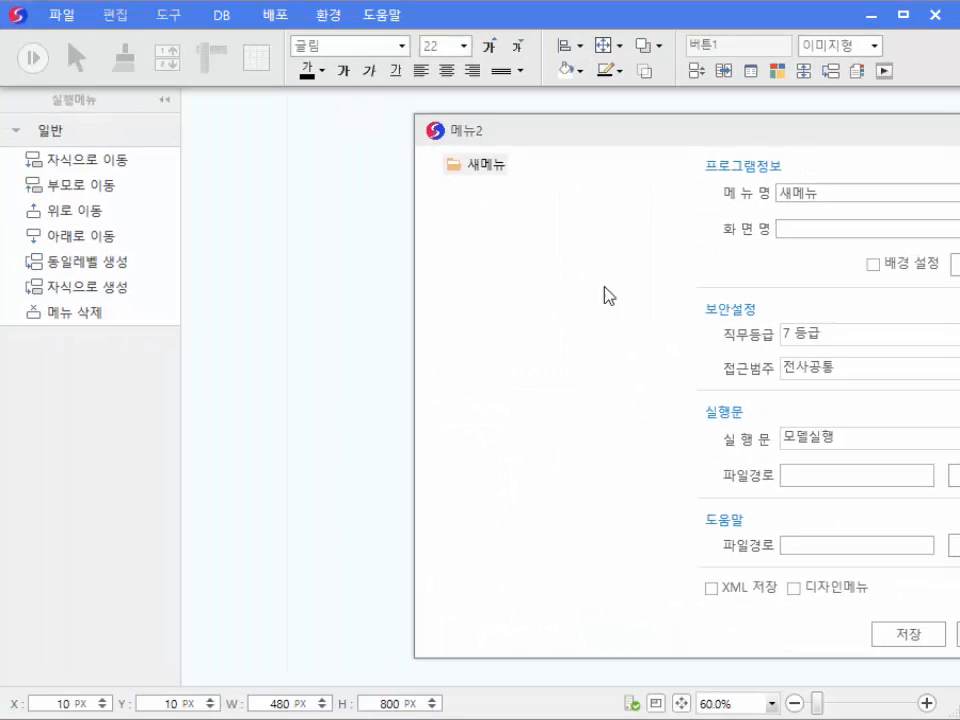
drag(598, 144, 393, 140)
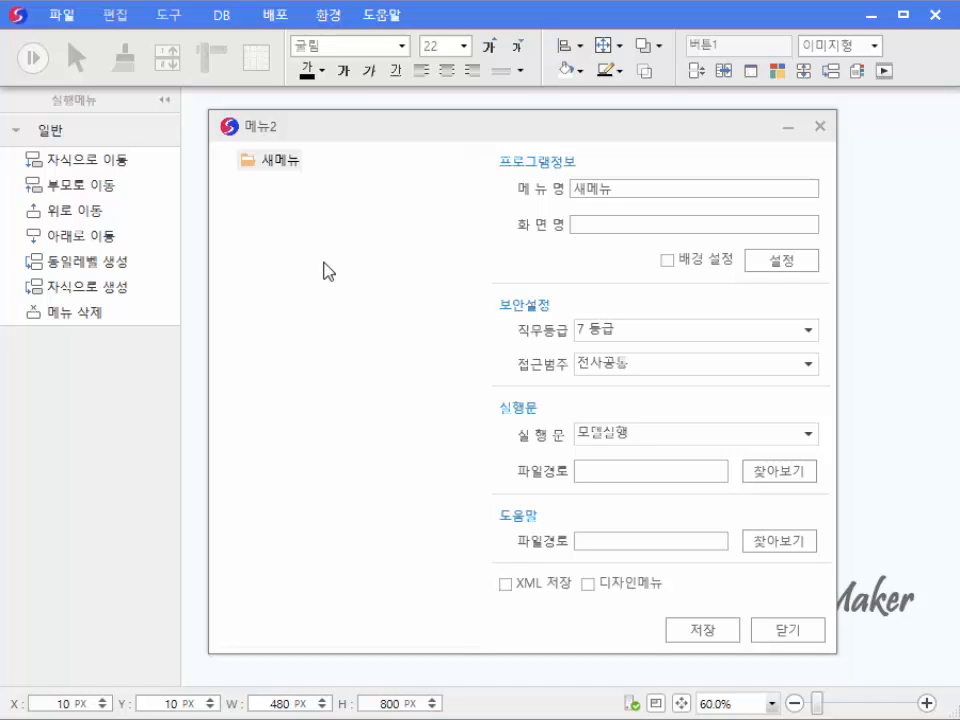
Add a second 새메뉴 item at the top level and create a child item under it
click(284, 166)
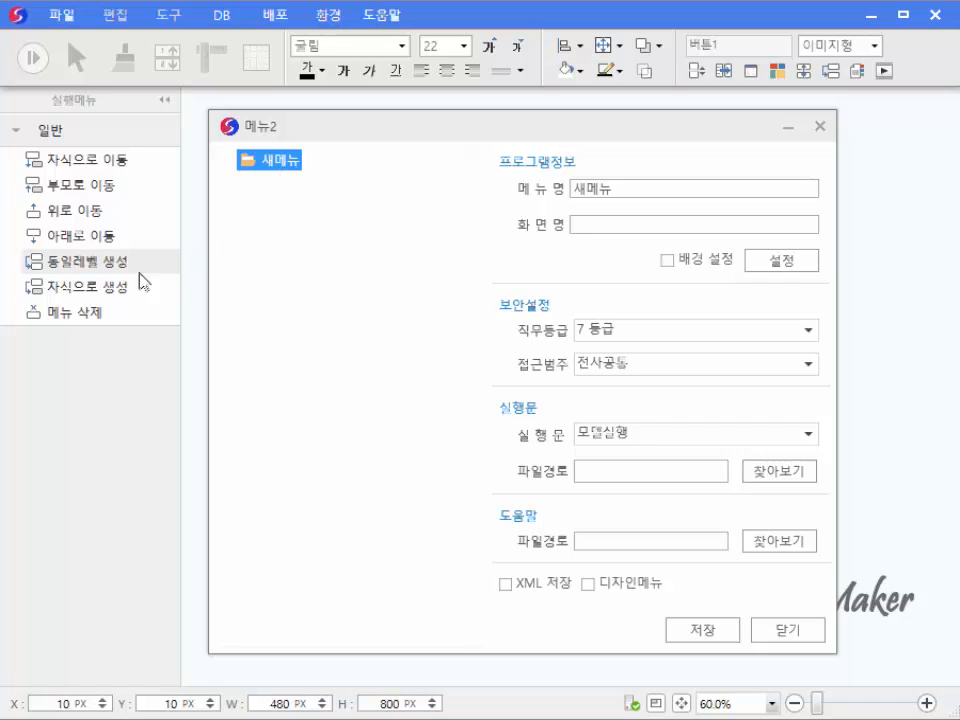
click(88, 265)
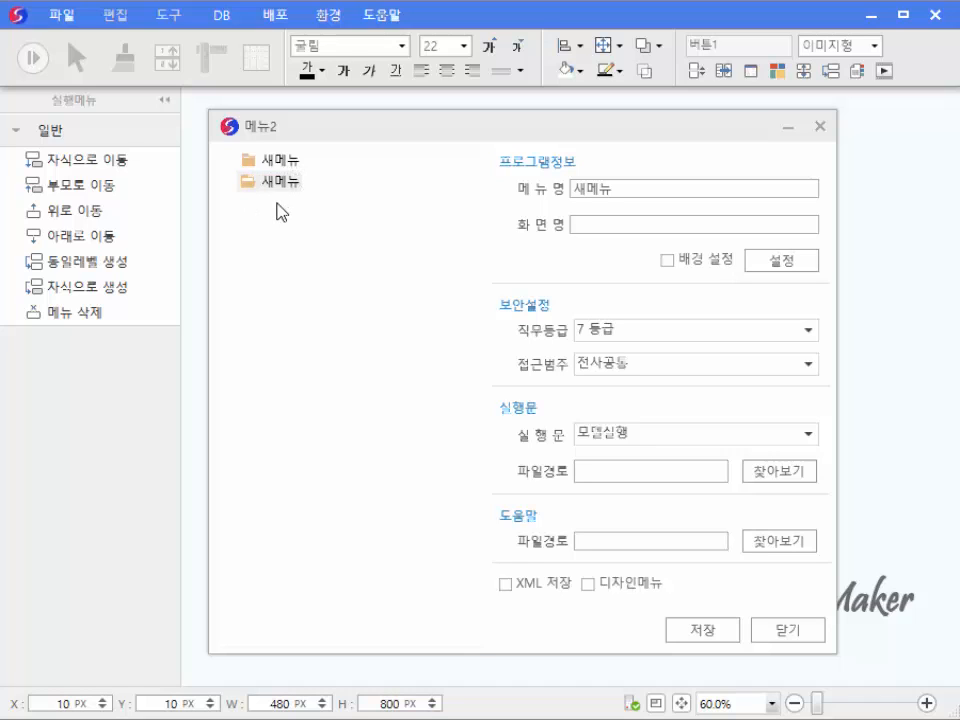
click(275, 188)
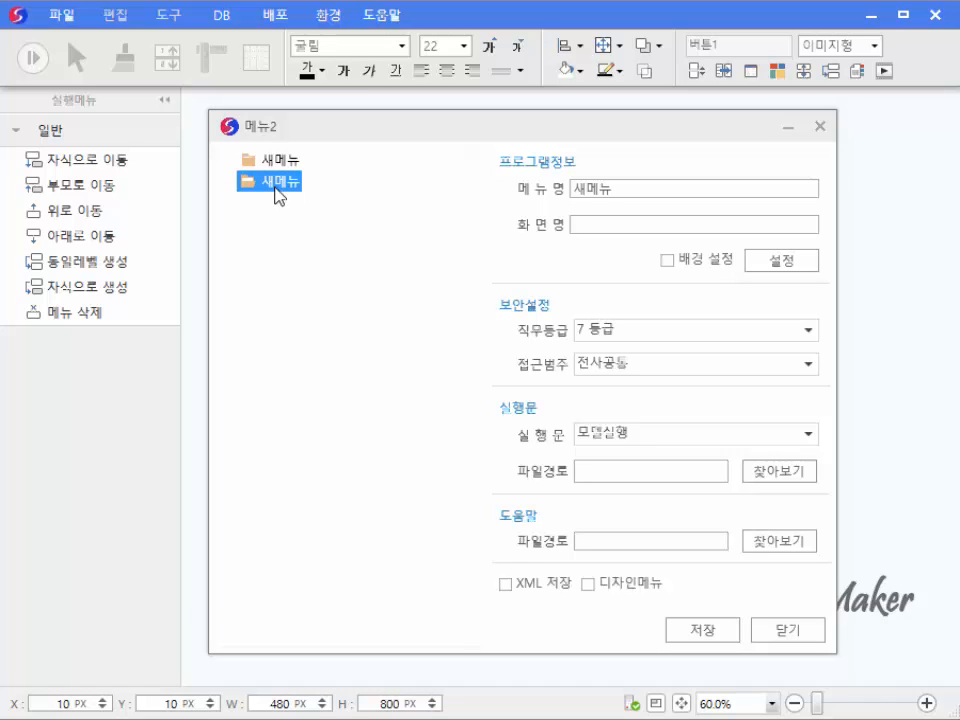
click(112, 288)
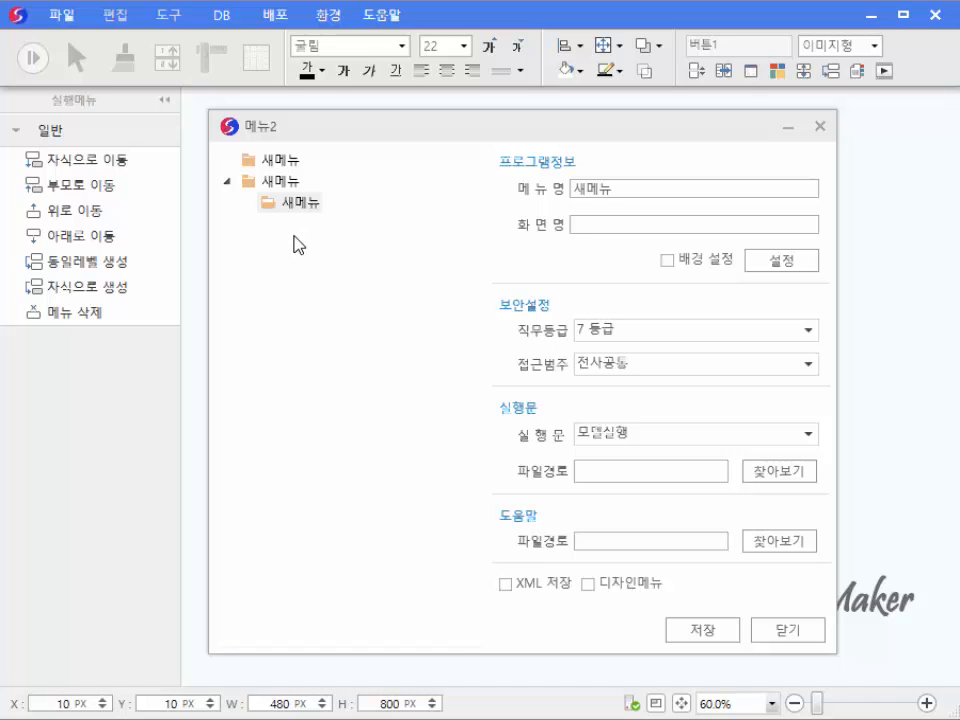
Add another item at the same level as the child item and delete the first top-level 새메뉴 item
click(292, 210)
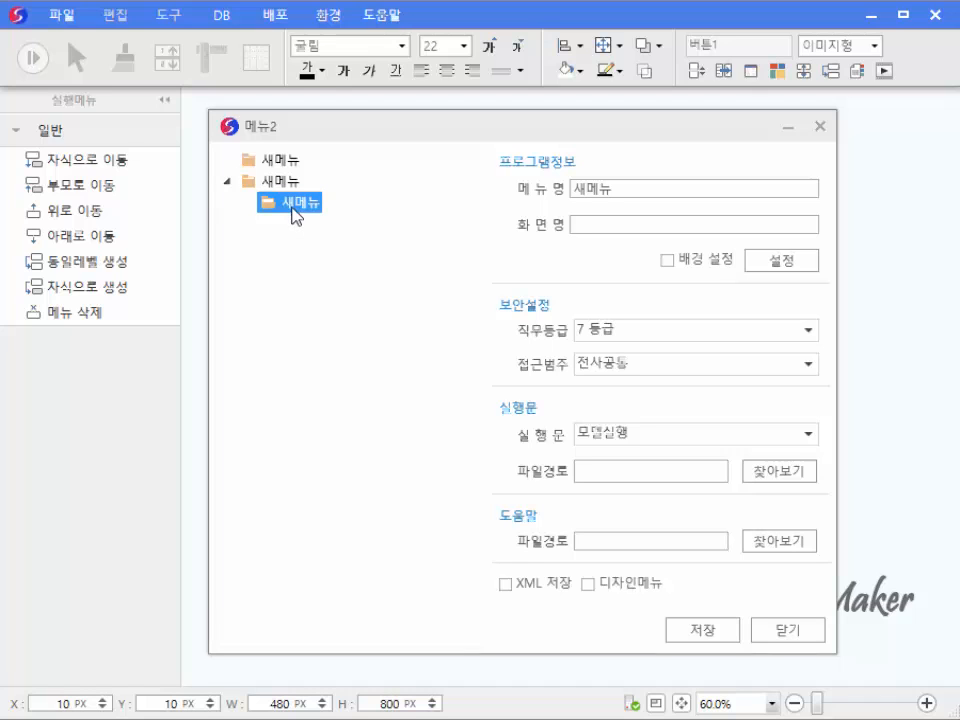
click(136, 264)
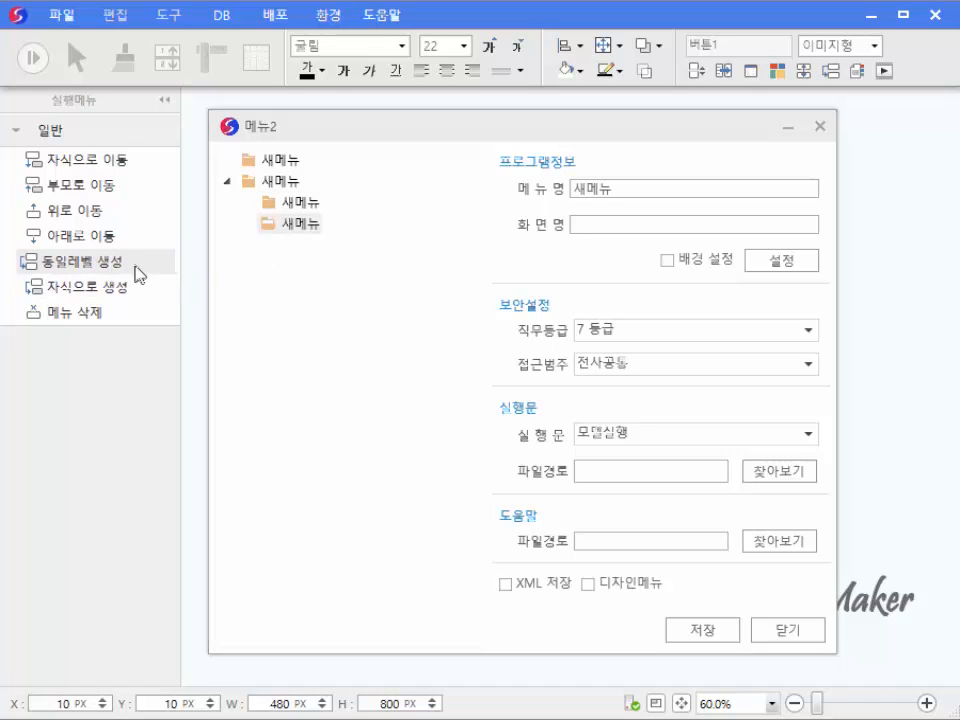
click(273, 163)
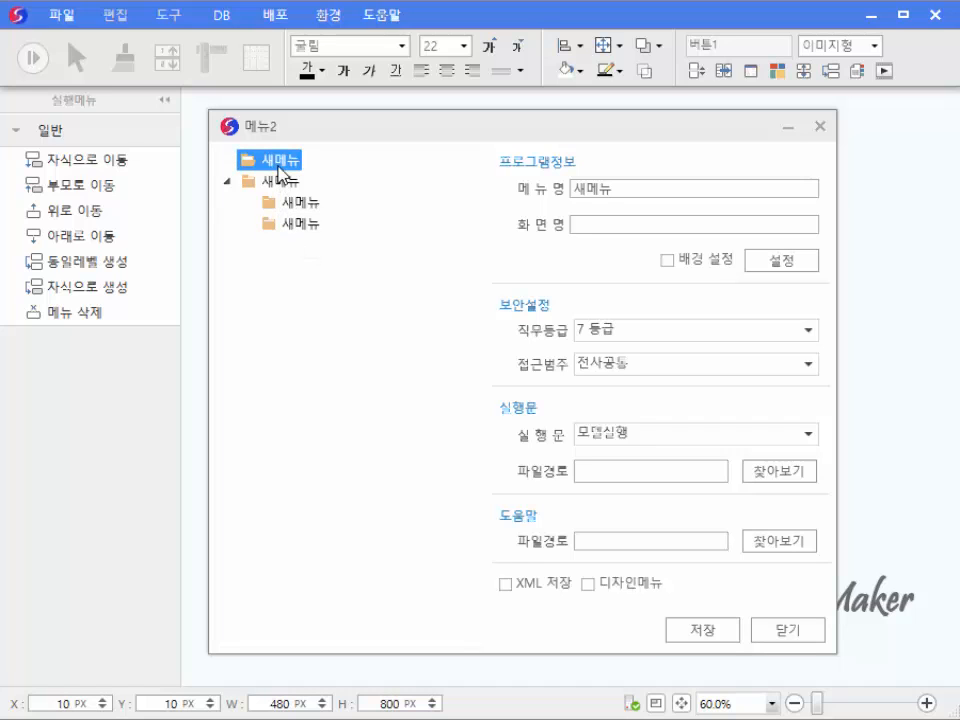
click(128, 316)
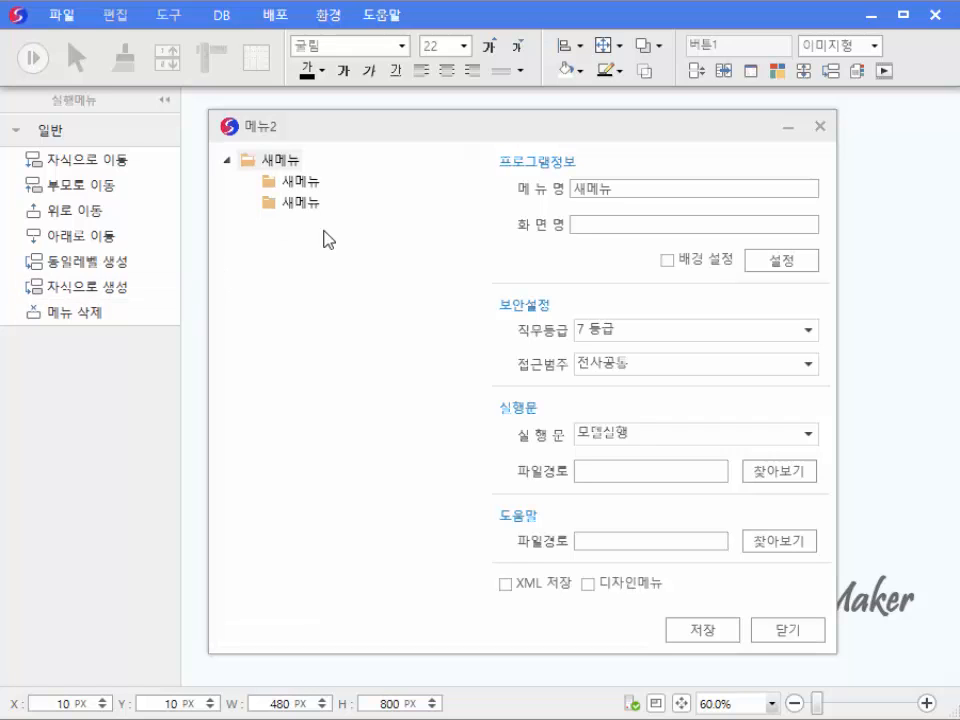
Try moving the first child item up, and move the second child item above it
click(300, 183)
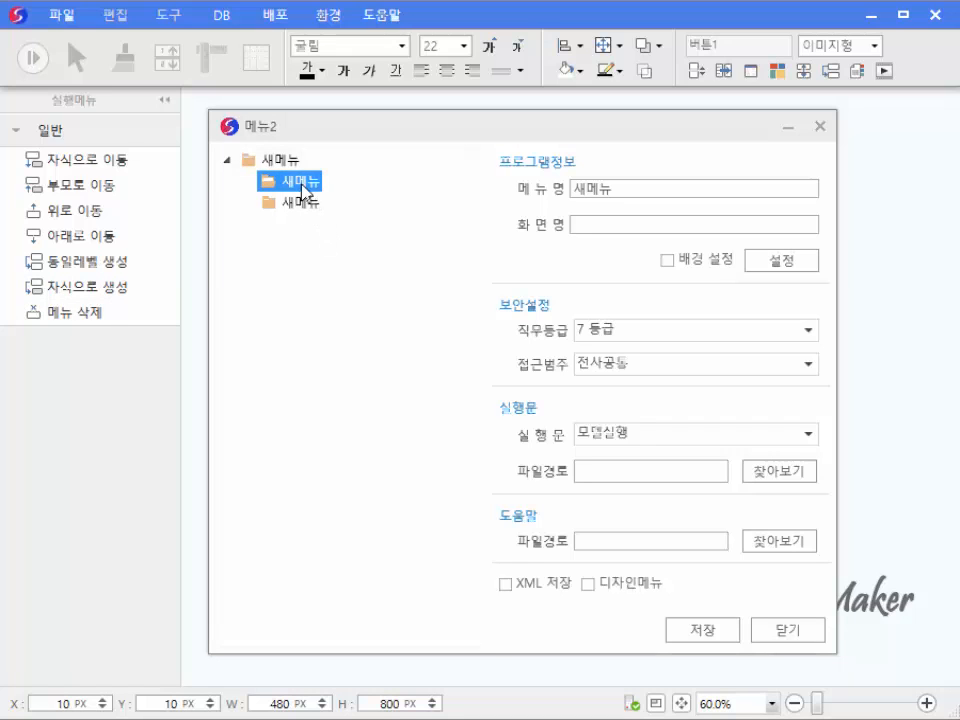
click(141, 212)
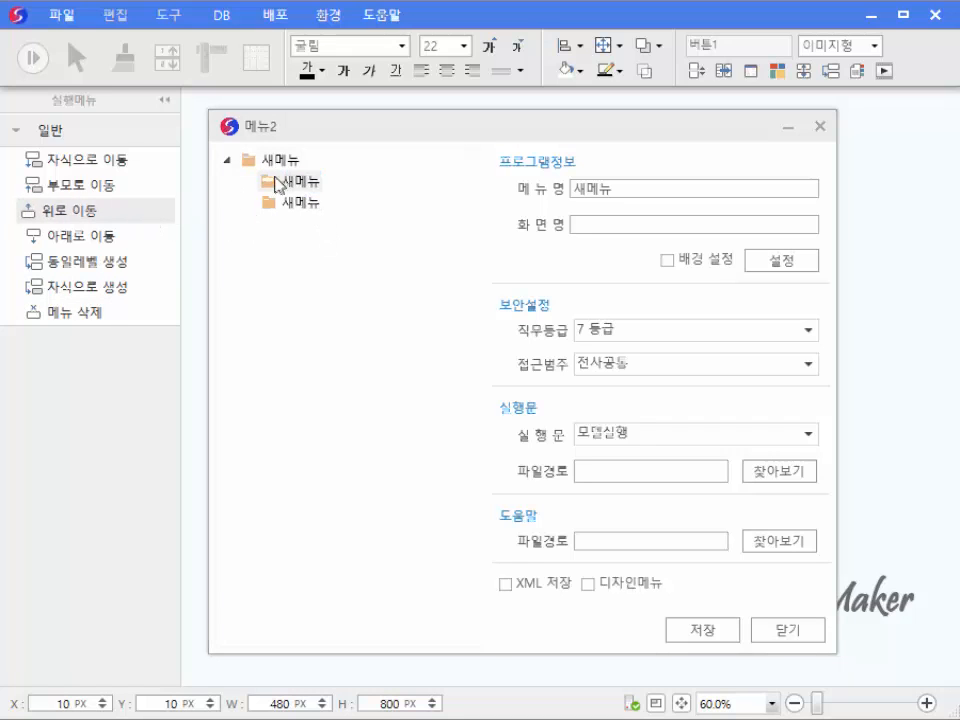
click(292, 187)
click(145, 214)
click(272, 182)
click(296, 204)
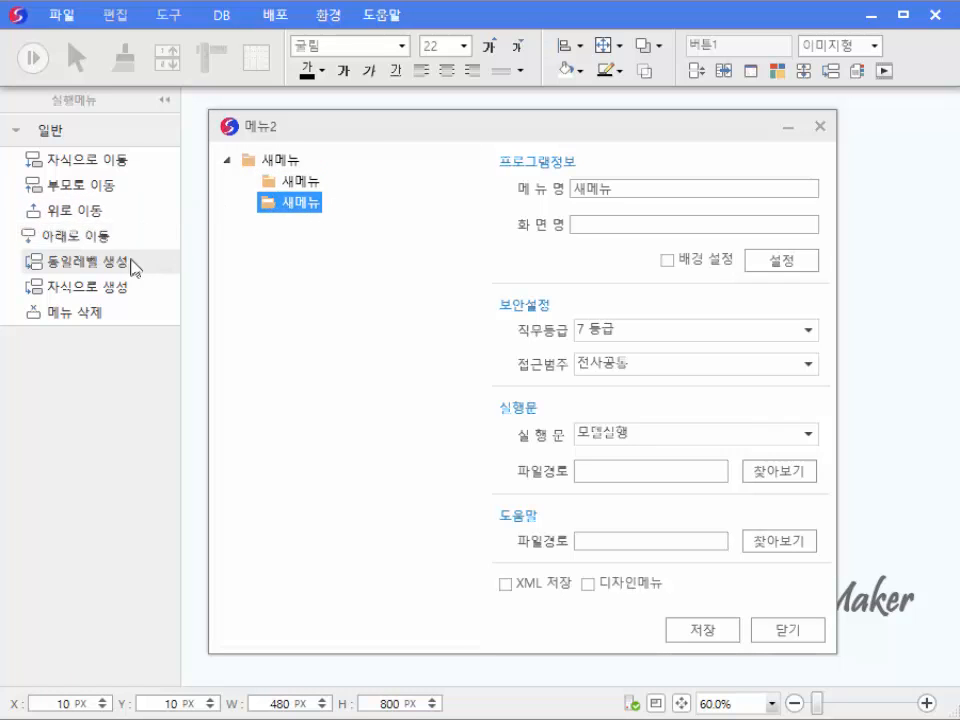
click(124, 212)
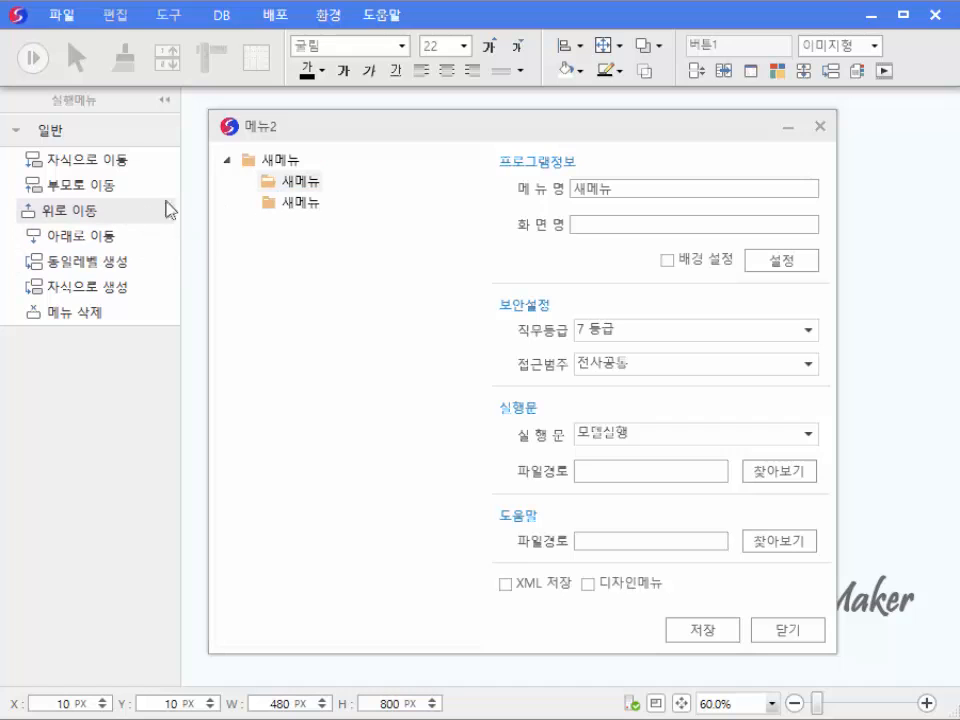
Promote the first child item to its parent's level and demote it back to a child item
click(292, 182)
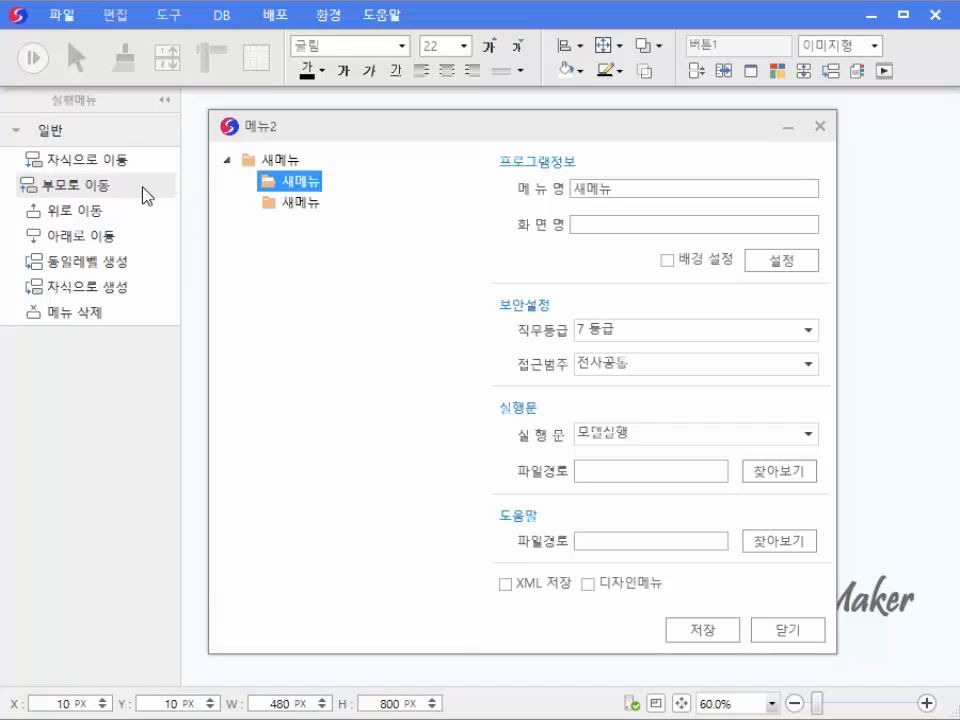
click(147, 195)
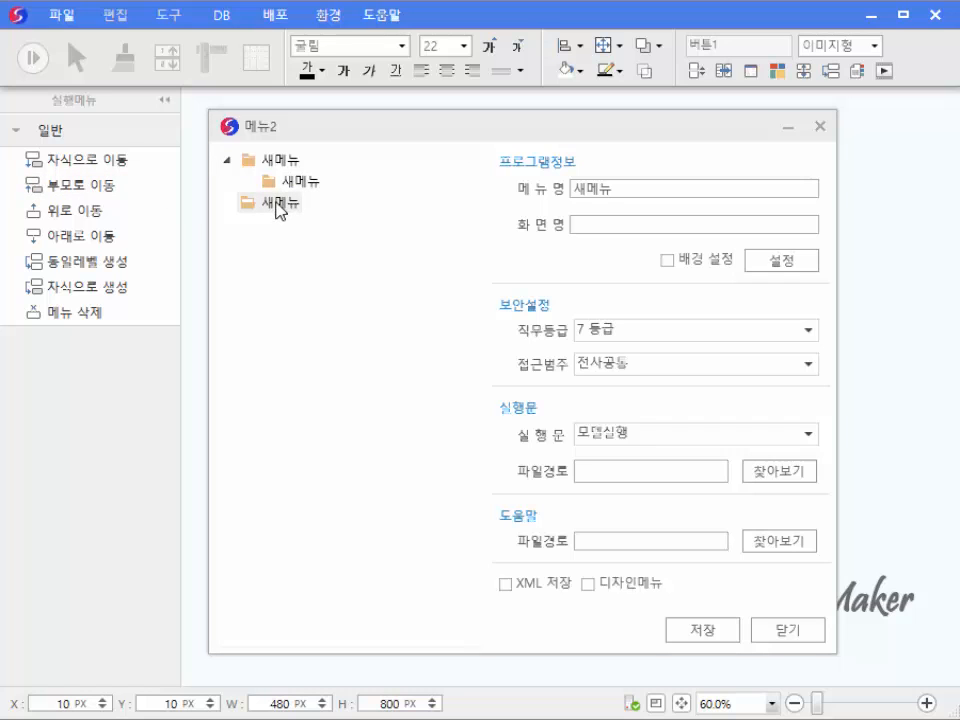
click(140, 160)
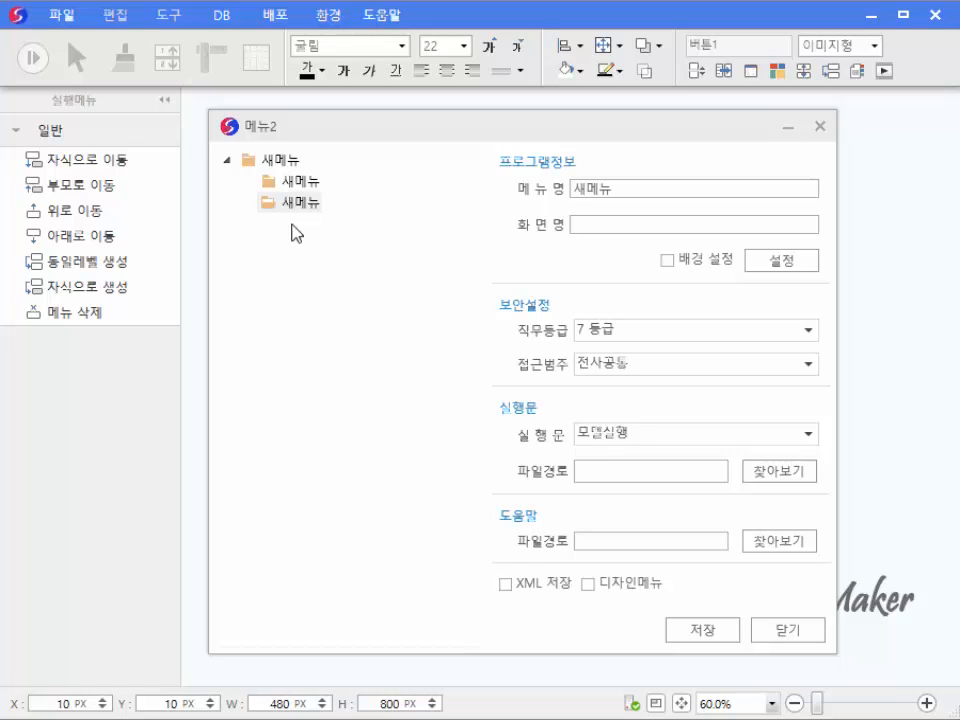
Rename the top-level menu item as 회원정보
click(277, 159)
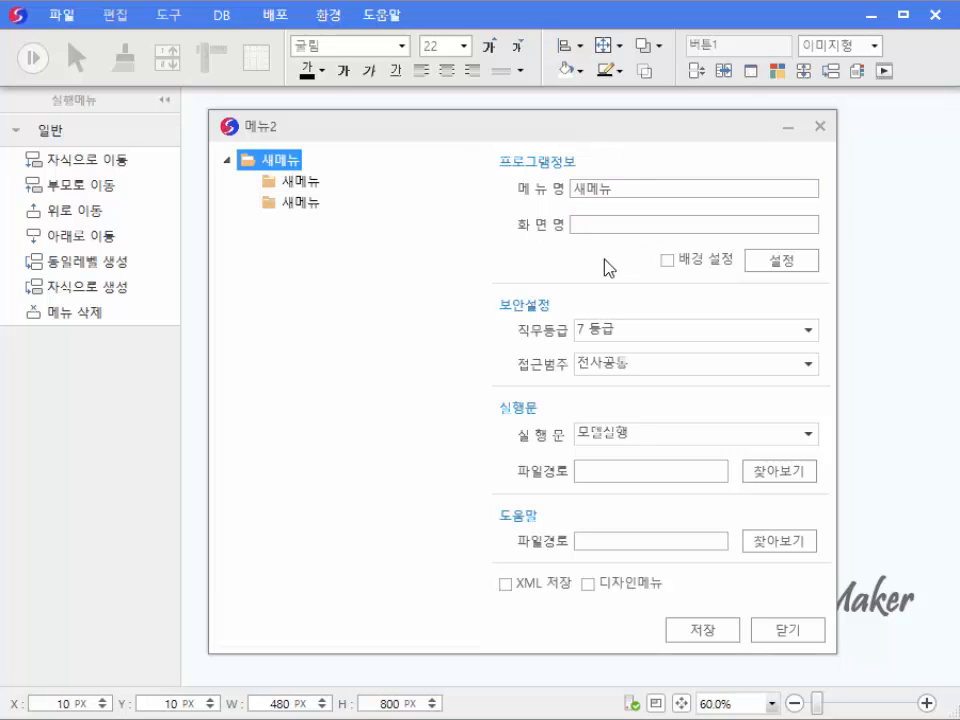
drag(624, 195, 567, 196)
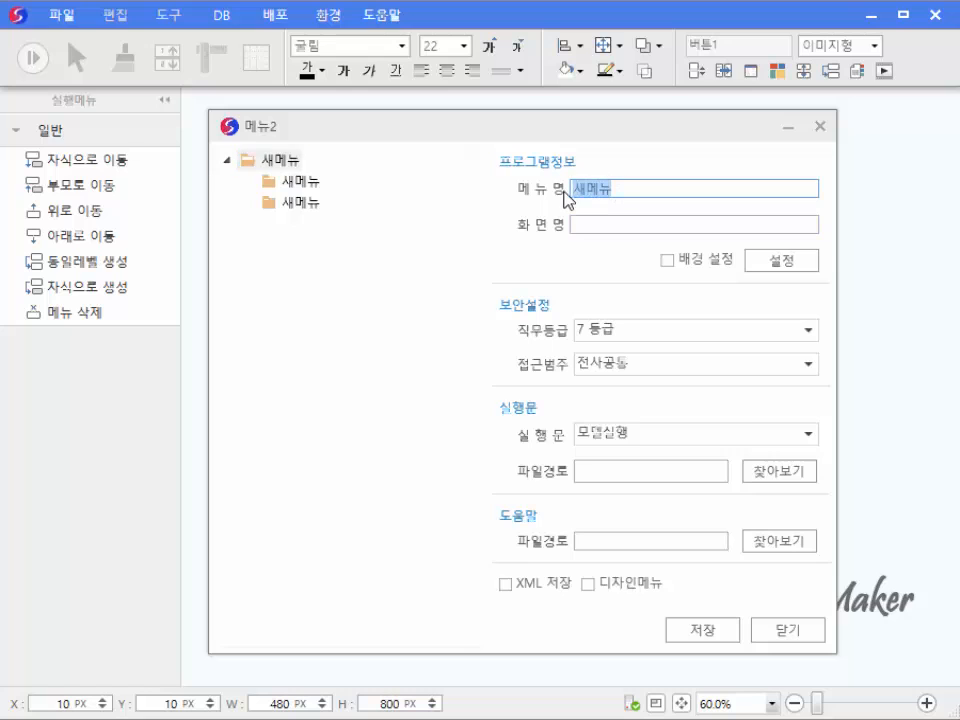
text(회원정보)
click(628, 190)
Rename the first child item under 회원정보 as 회원정보관리
click(305, 183)
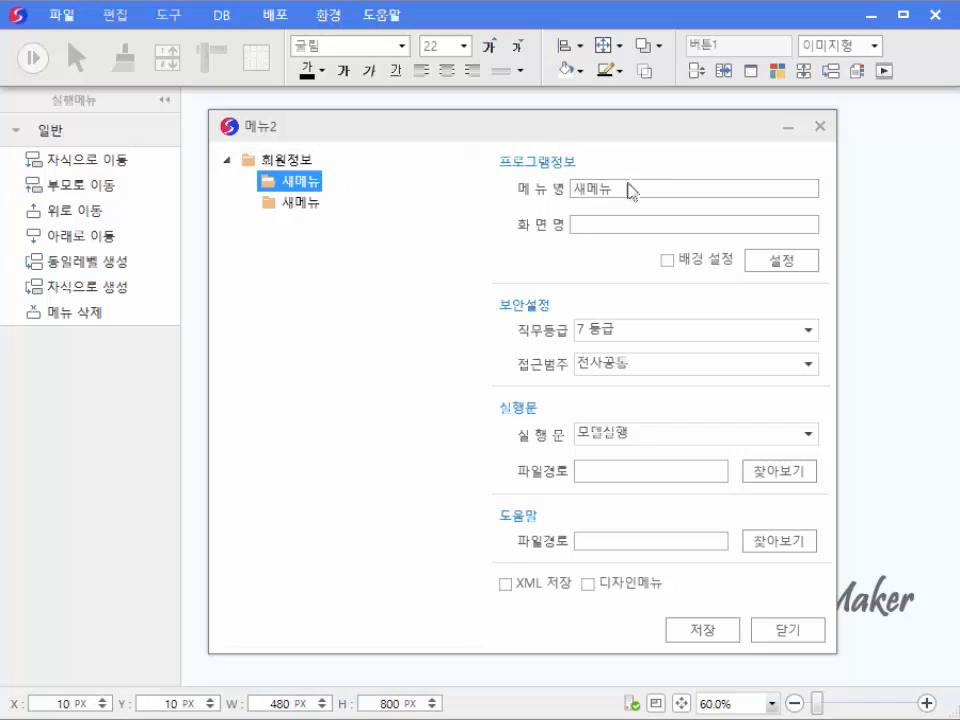
key(Tab)
text(회원정보고)
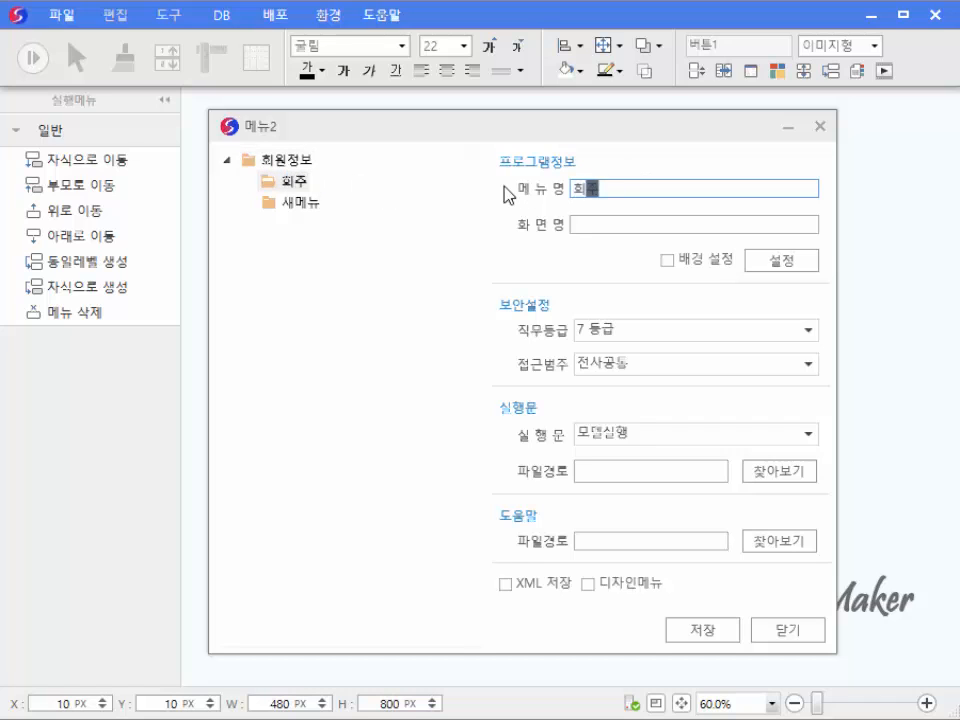
text(관리)
key(Tab)
Rename the second child item under 회원정보 as 회원정보조회
click(318, 205)
key(Tab)
text(회원정보)
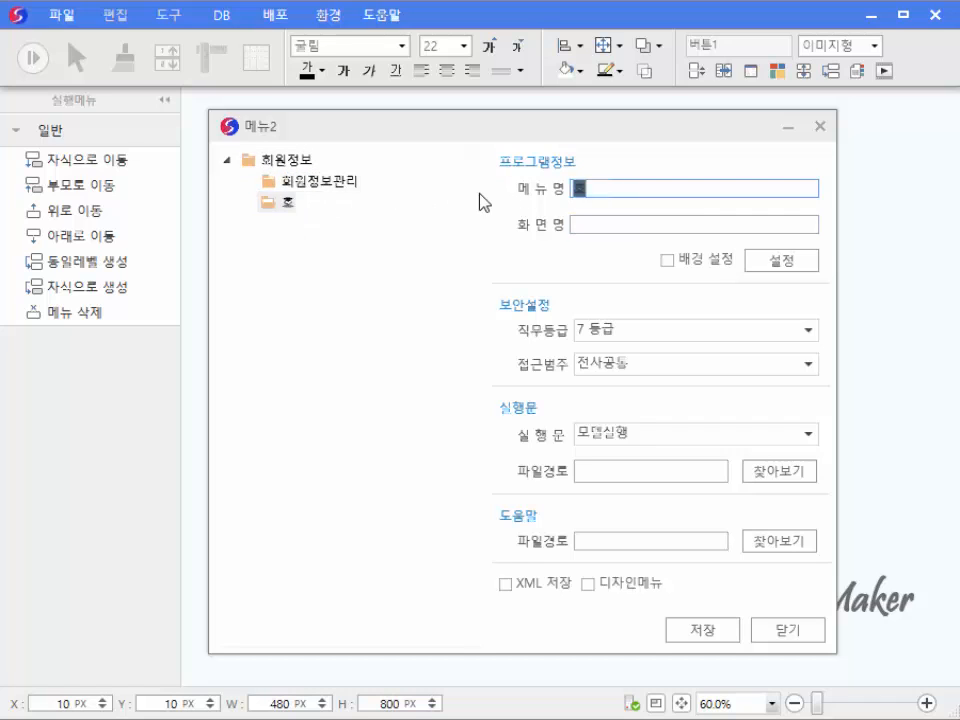
text(조회)
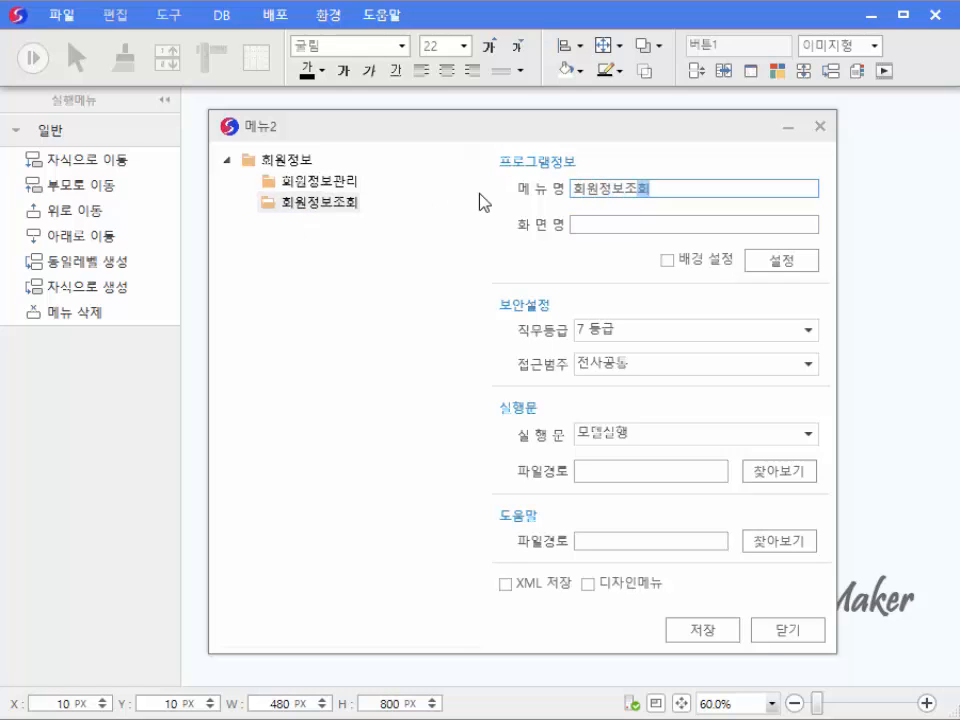
Collapse and re-expand the 회원정보 item and look through its two child items
click(229, 159)
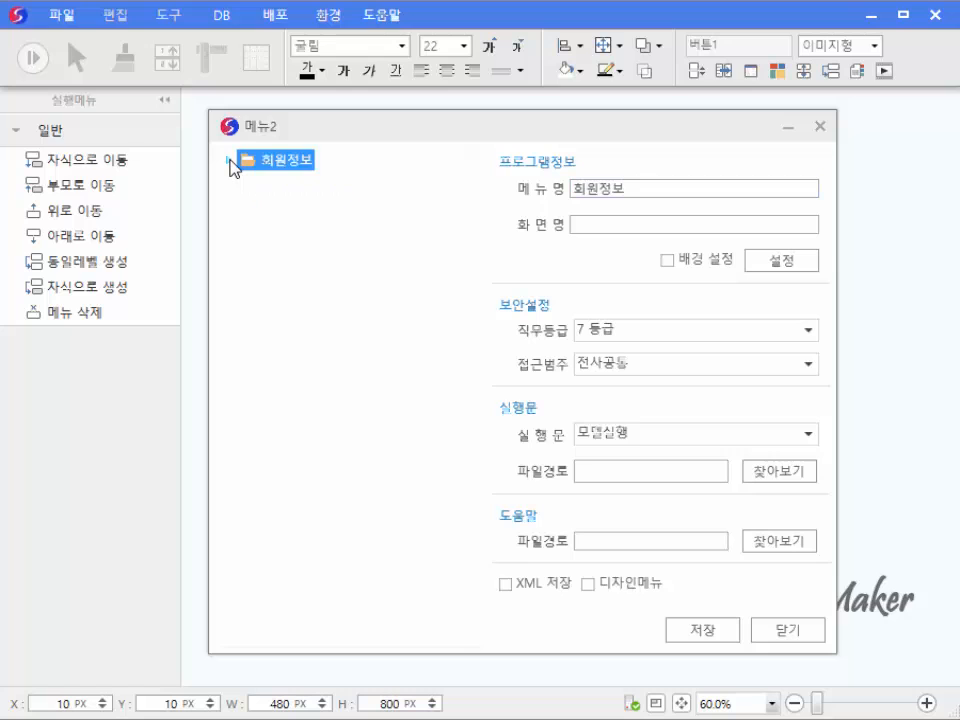
click(229, 160)
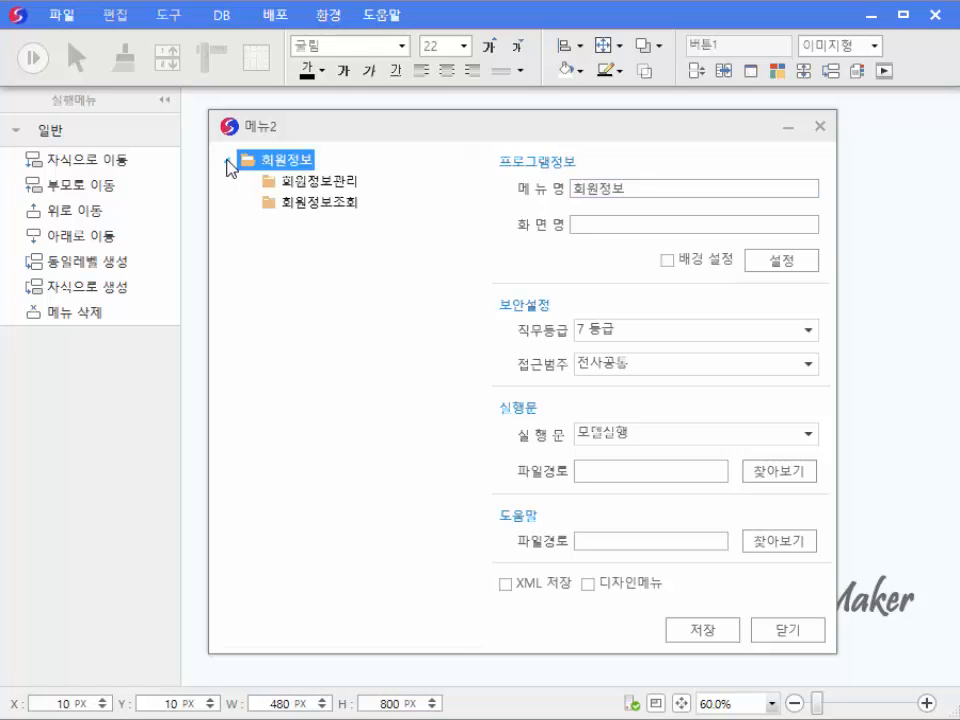
click(268, 186)
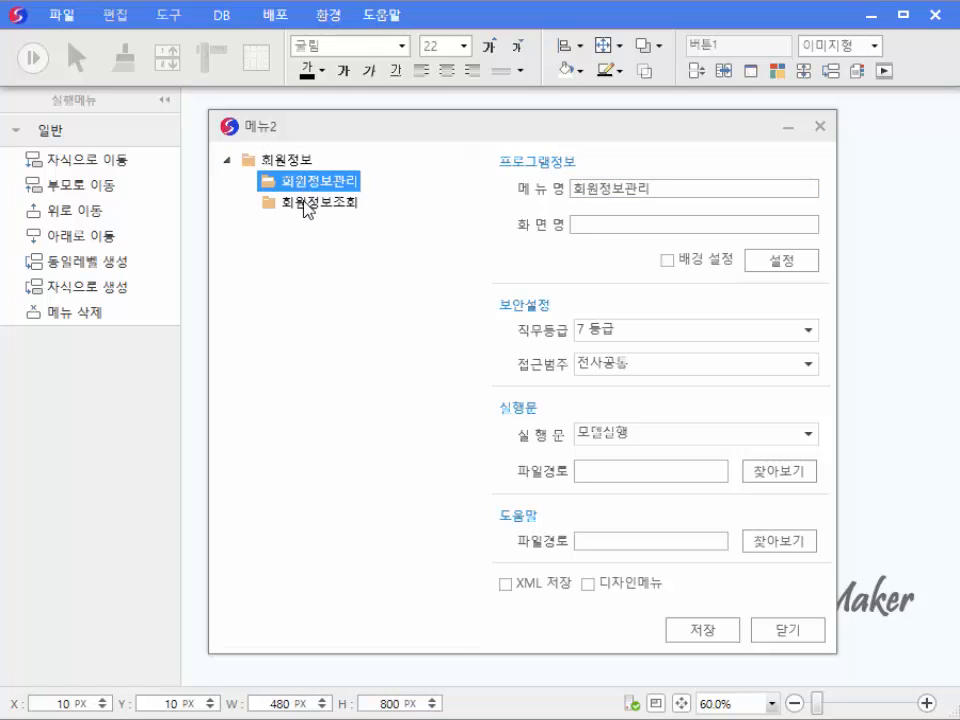
click(306, 206)
Set the 회원정보관리 menu item to run the model file 회원정보관리.QPM, with 모델실행 as its execution type
click(305, 182)
click(808, 434)
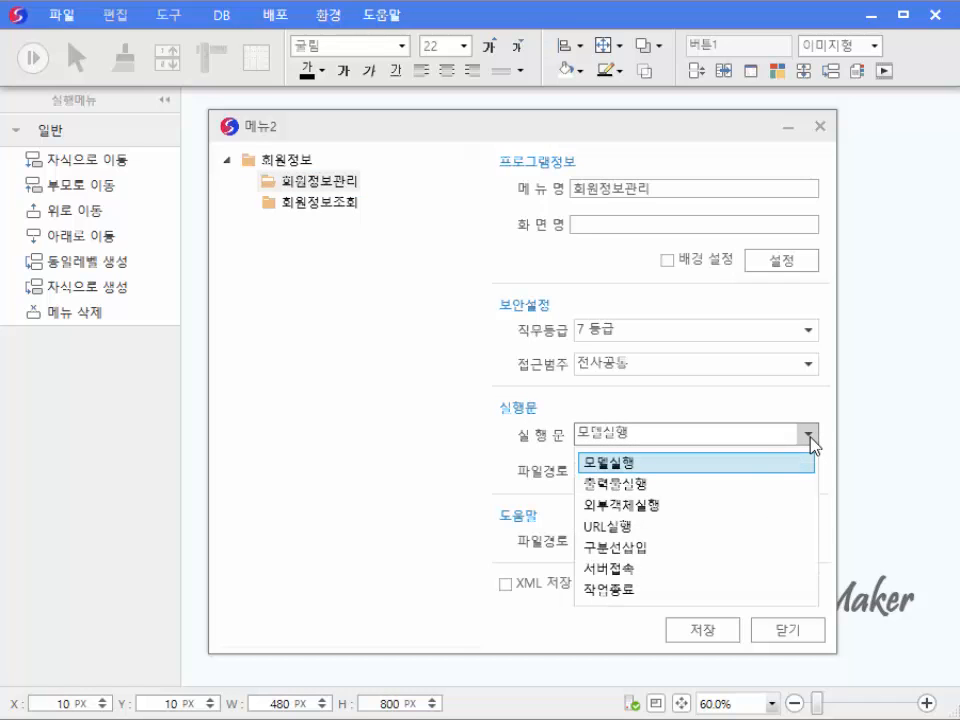
click(810, 437)
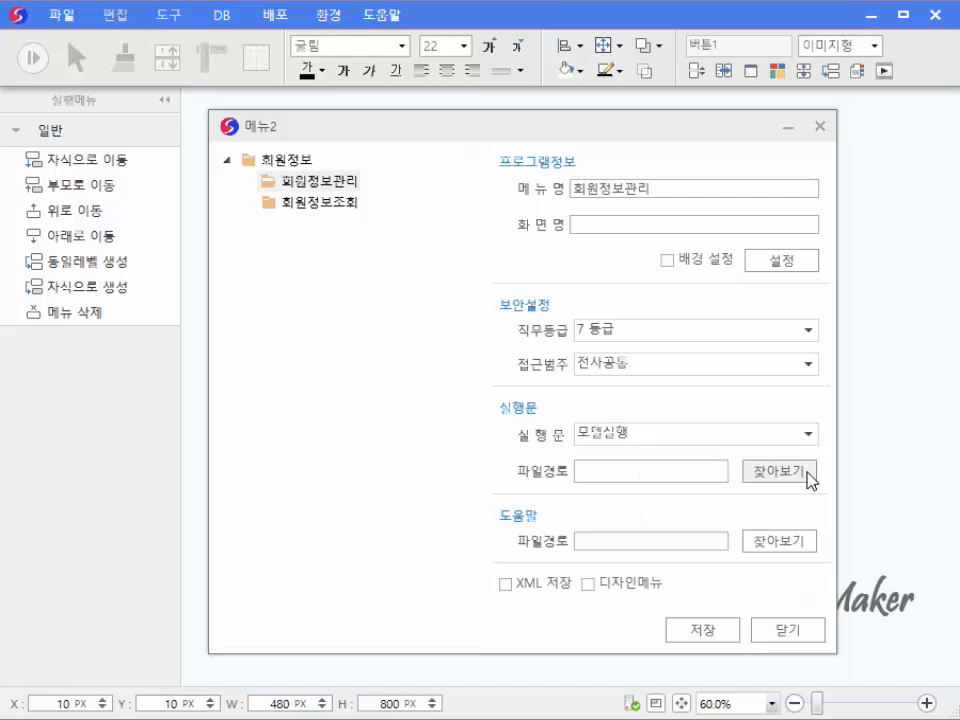
click(807, 474)
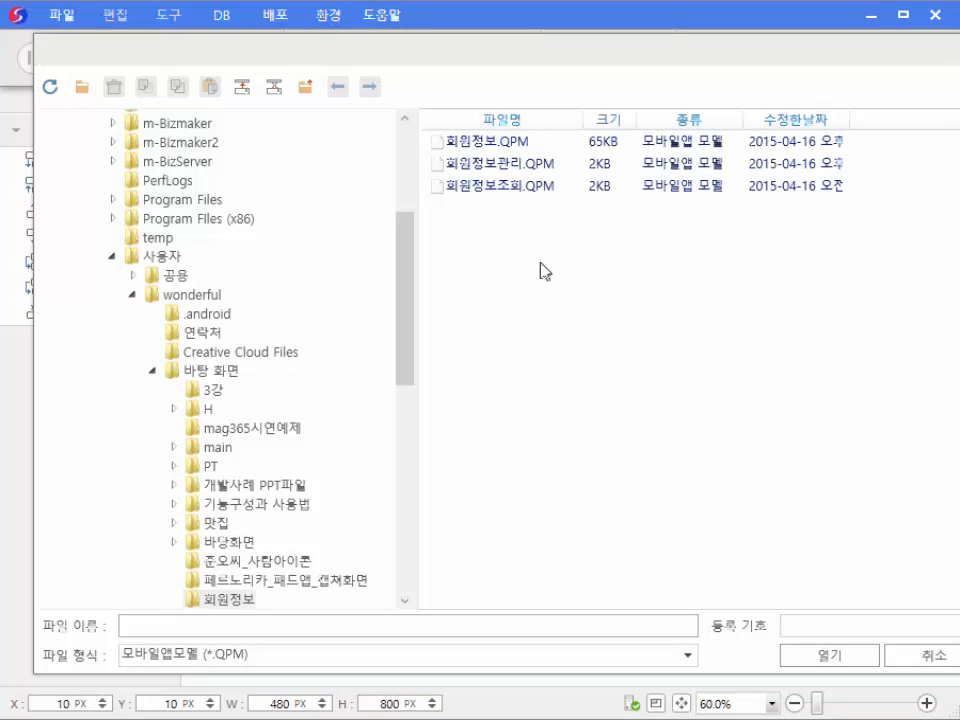
click(528, 165)
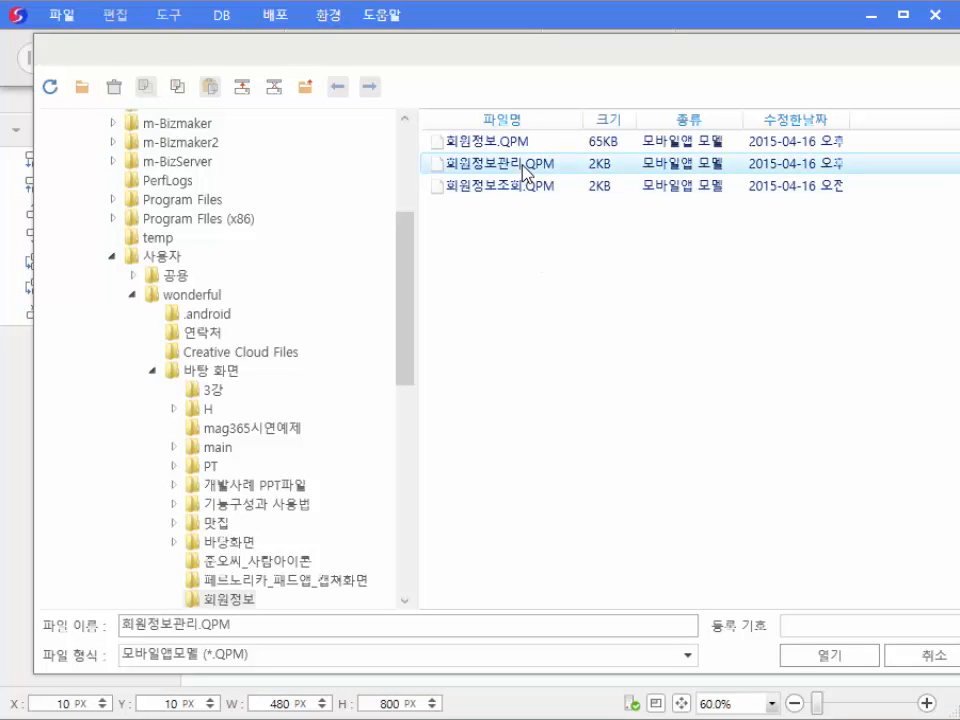
click(830, 655)
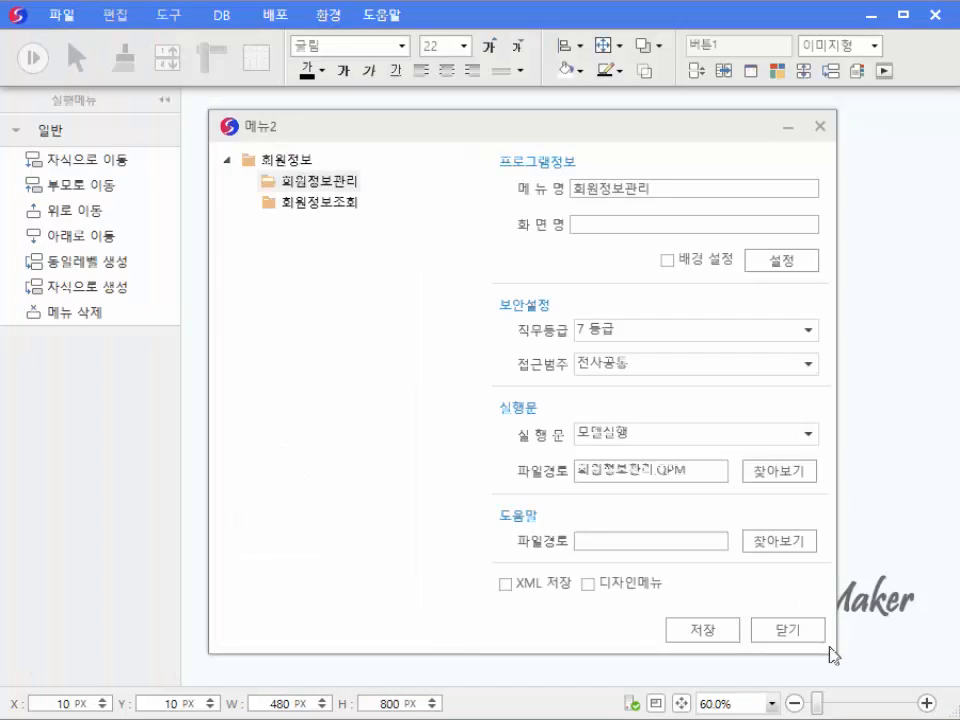
Set the 회원정보조회 menu item to run the model file 회원정보조회.QPM from the 회원정보 folder
click(355, 205)
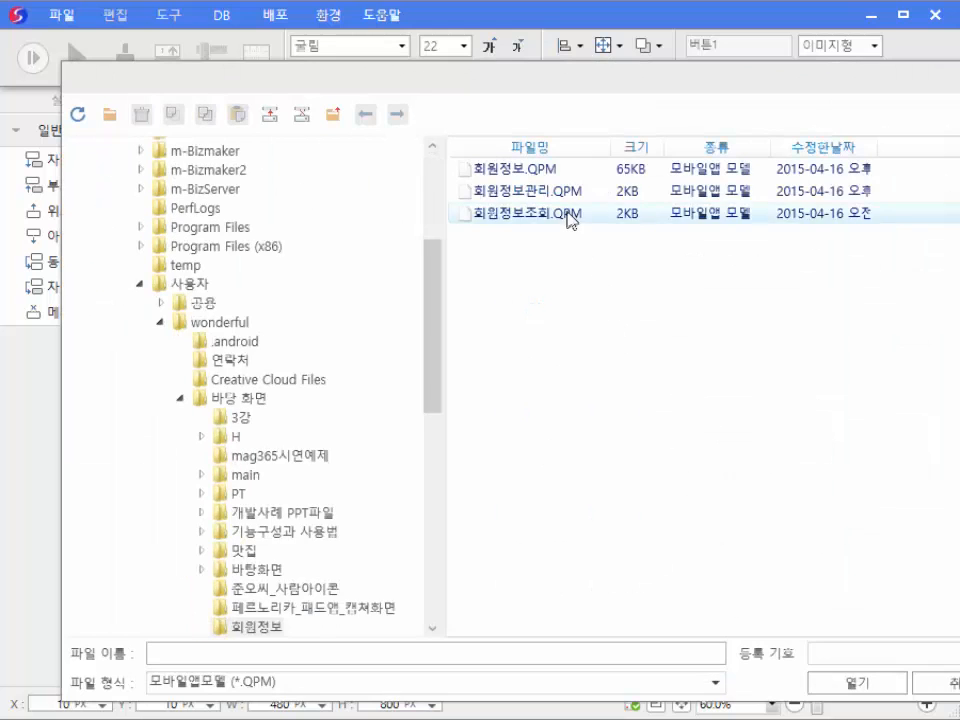
click(565, 213)
click(850, 683)
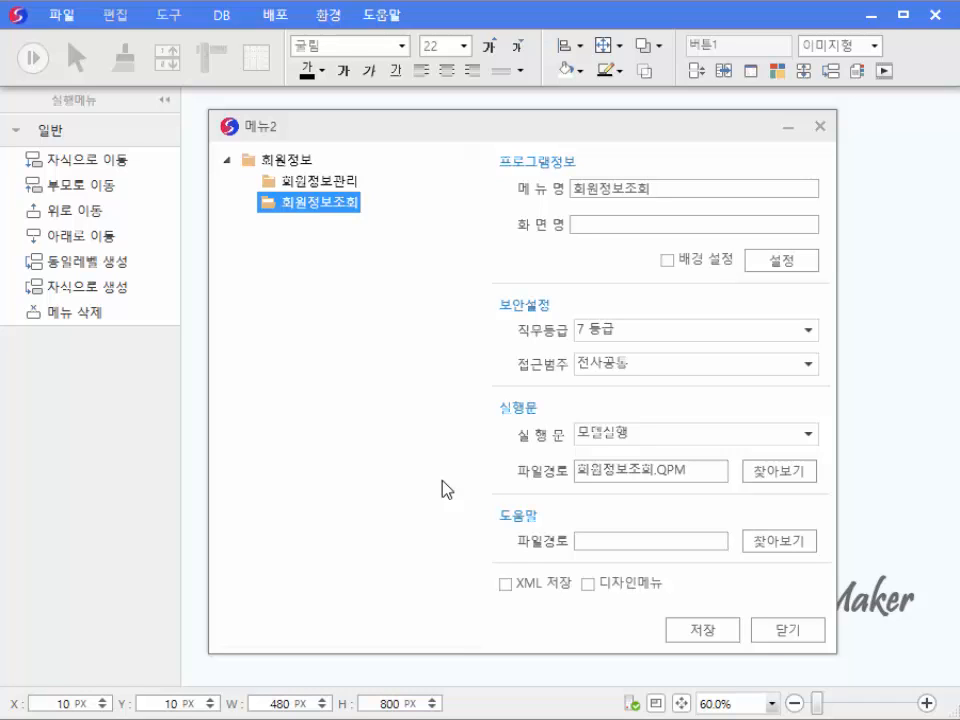
Enable XML 저장 and save the menu in the 회원정보 folder under the file name 회원정보_1
click(505, 584)
click(694, 632)
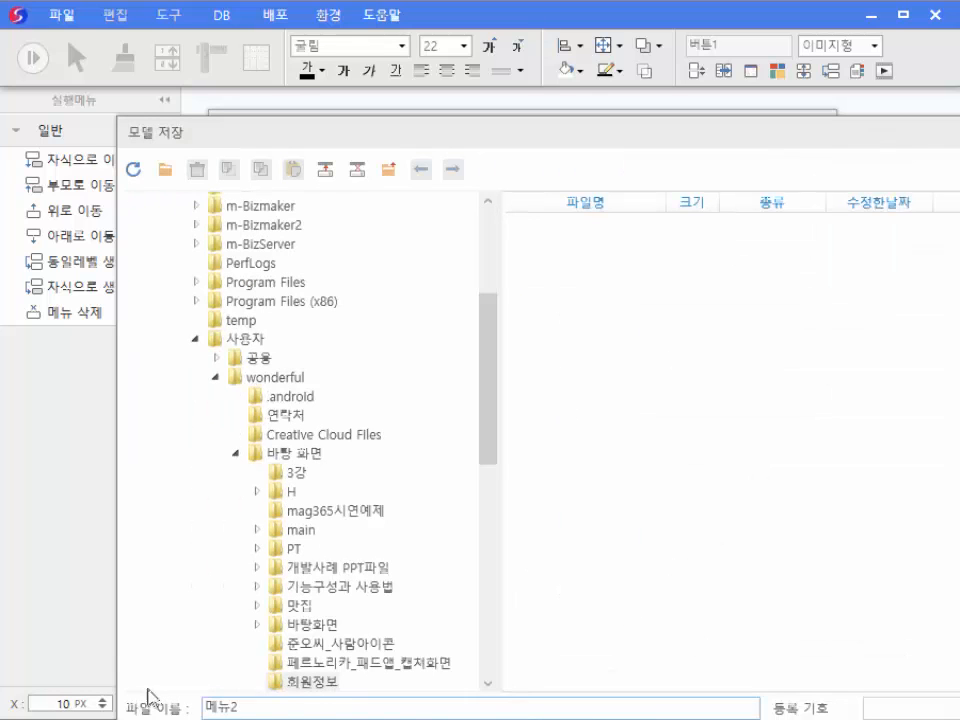
text(회원정)
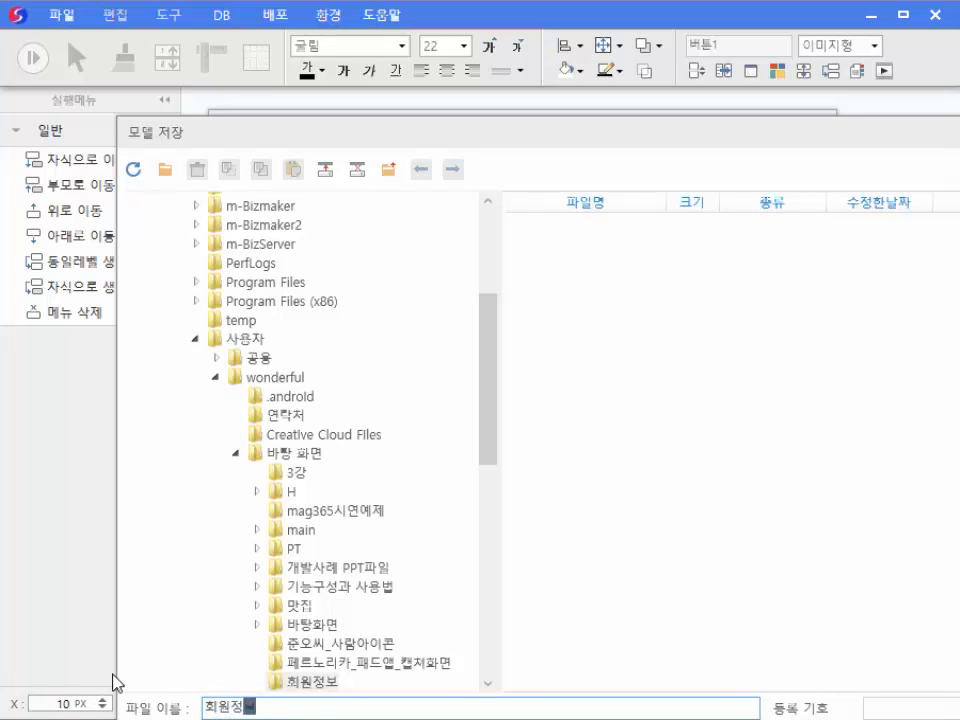
text(보_1)
key(Return)
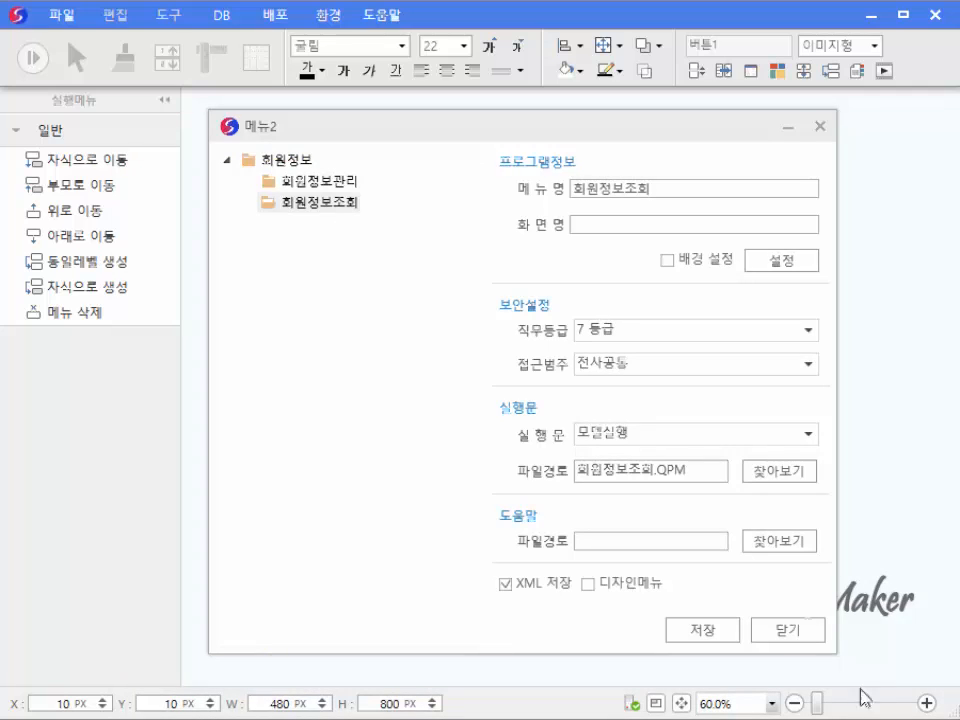